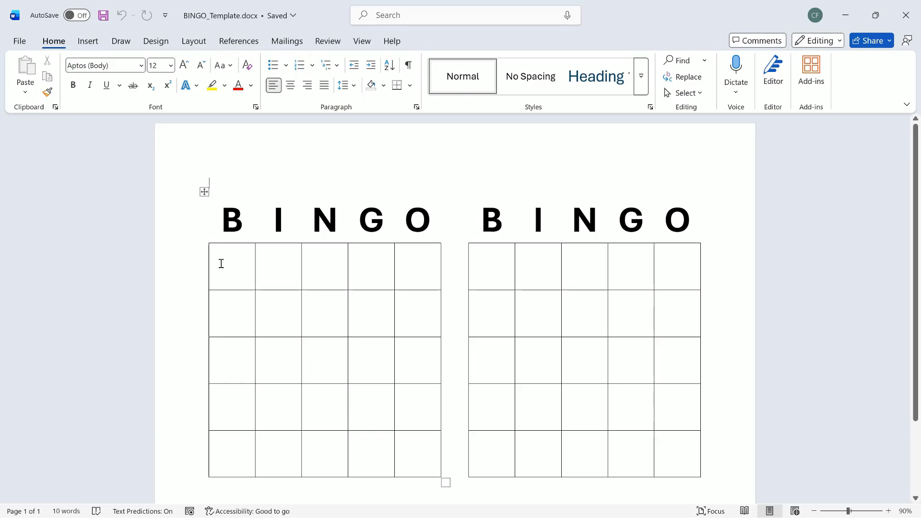
{"action": "left_click_drag", "start_coordinate": [221, 264], "coordinate": [404, 267]}
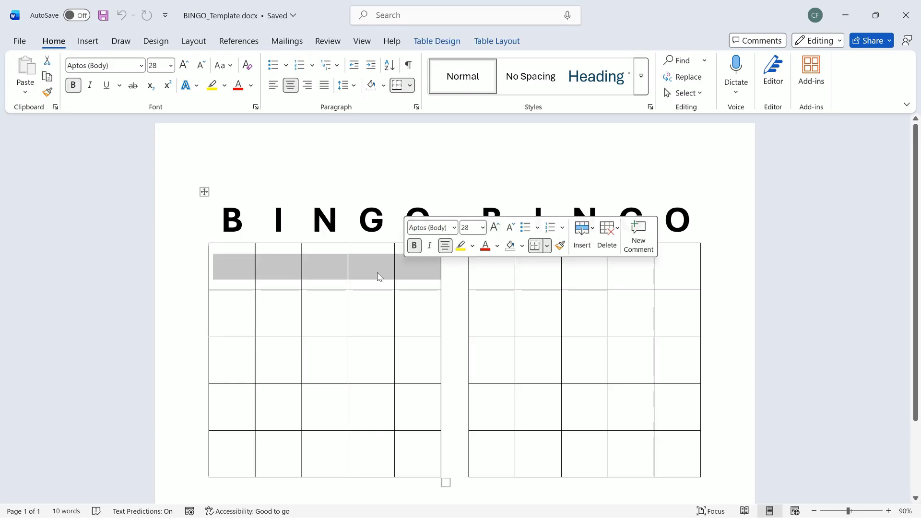
{"action": "left_click", "coordinate": [265, 308]}
{"action": "left_click_drag", "start_coordinate": [279, 265], "coordinate": [277, 440]}
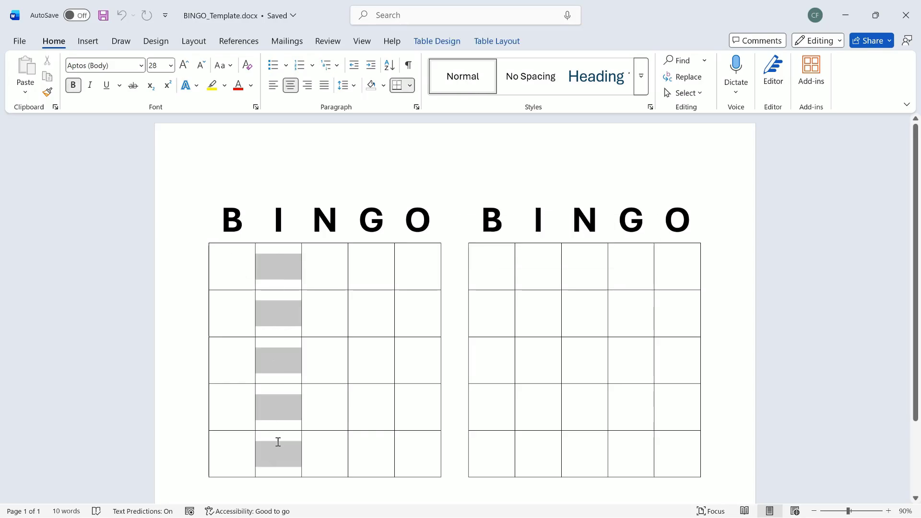
{"action": "left_click", "coordinate": [238, 273]}
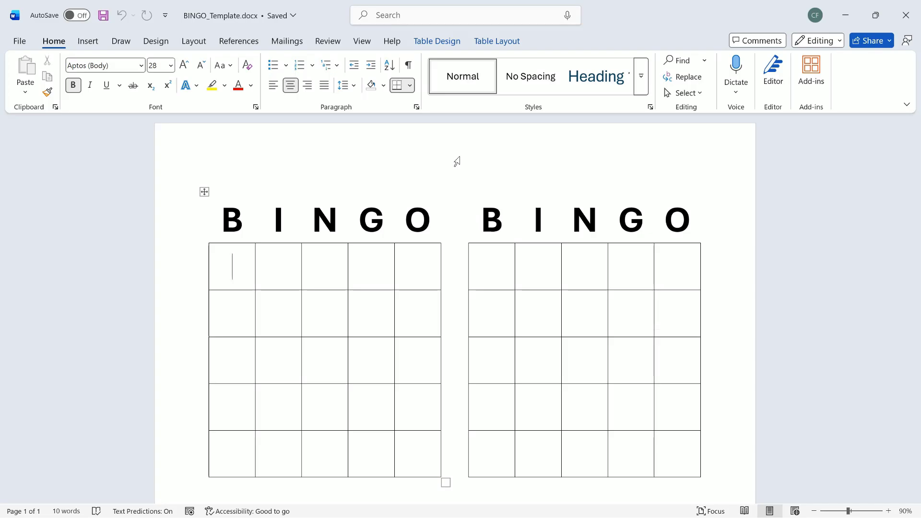
Step: Switch to the BINGO_Source.xlsx workbook in Excel and look over the column headers in row 1
{"action": "key", "text": "alt+Tab"}
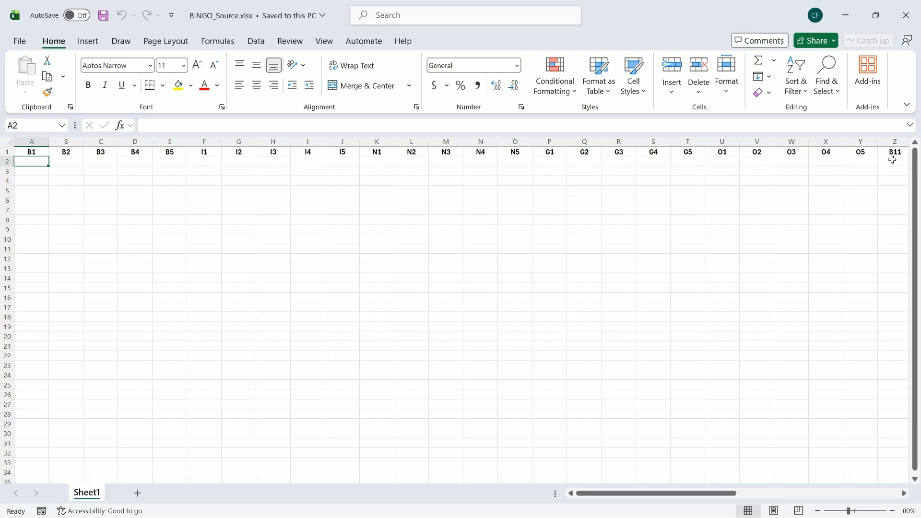
{"action": "left_click", "coordinate": [904, 493]}
{"action": "left_click", "coordinate": [904, 493]}
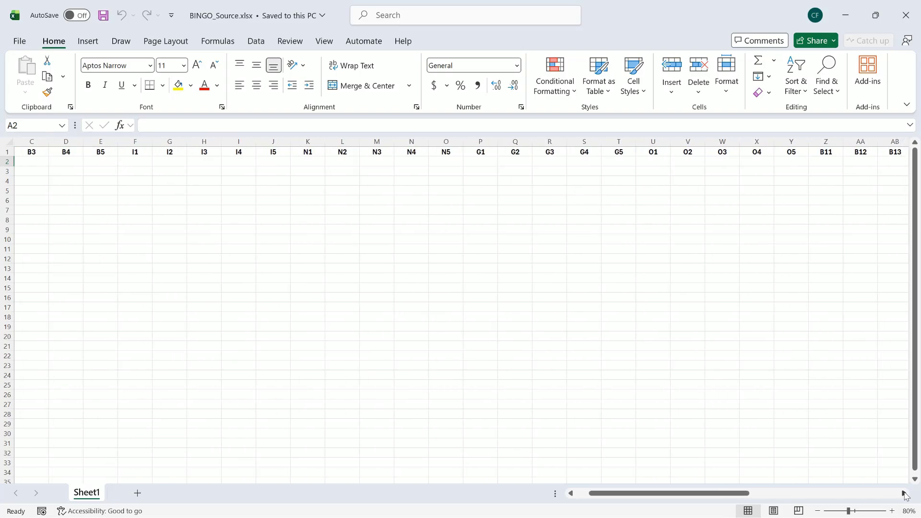
{"action": "left_click_drag", "start_coordinate": [751, 496], "coordinate": [703, 497]}
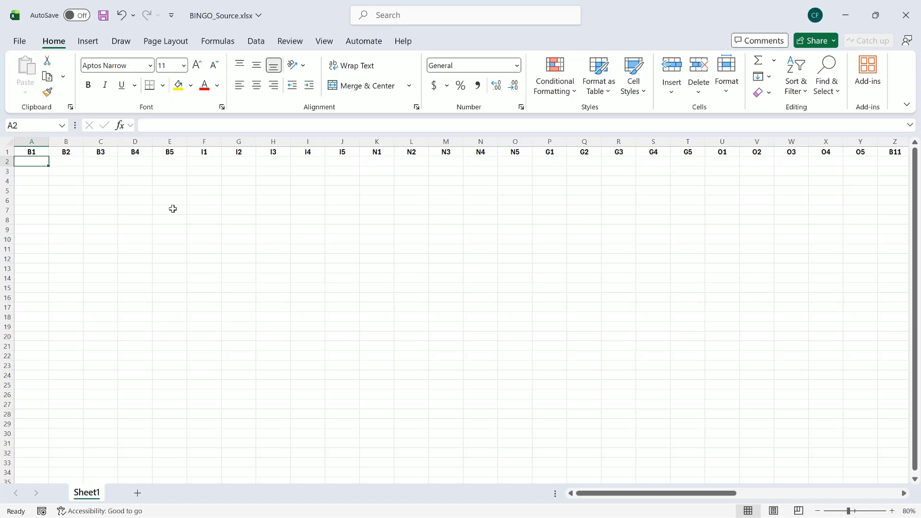
Step: Start a formula in cell A2 that nests RANDARRAY inside UNIQUE inside TAKE
{"action": "type", "text": "="}
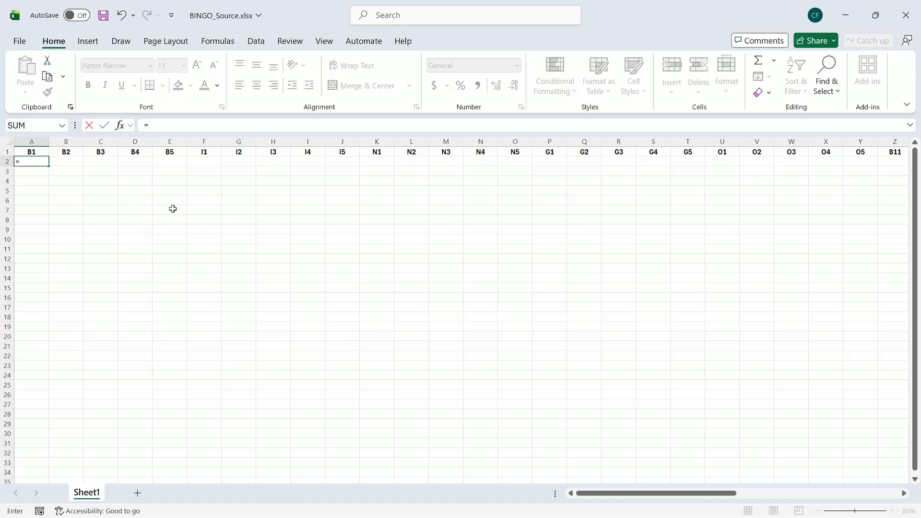
{"action": "type", "text": "take"}
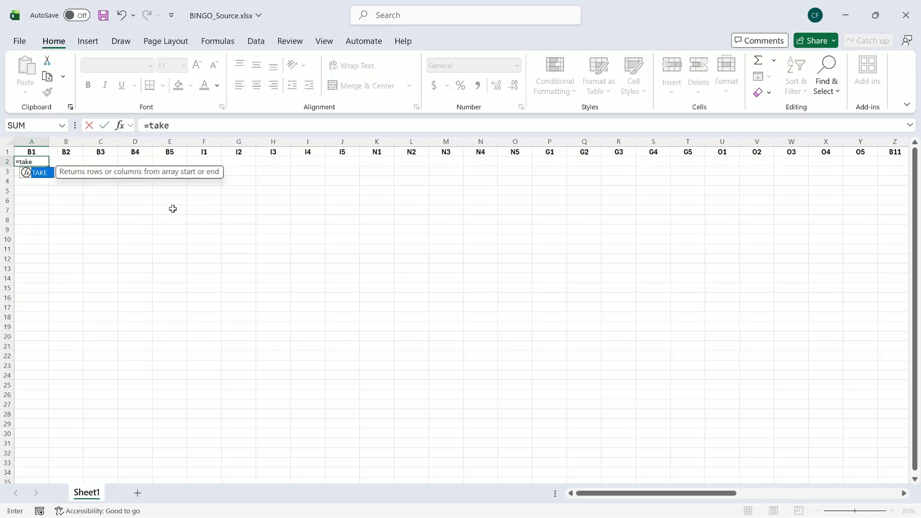
{"action": "key", "text": "Tab"}
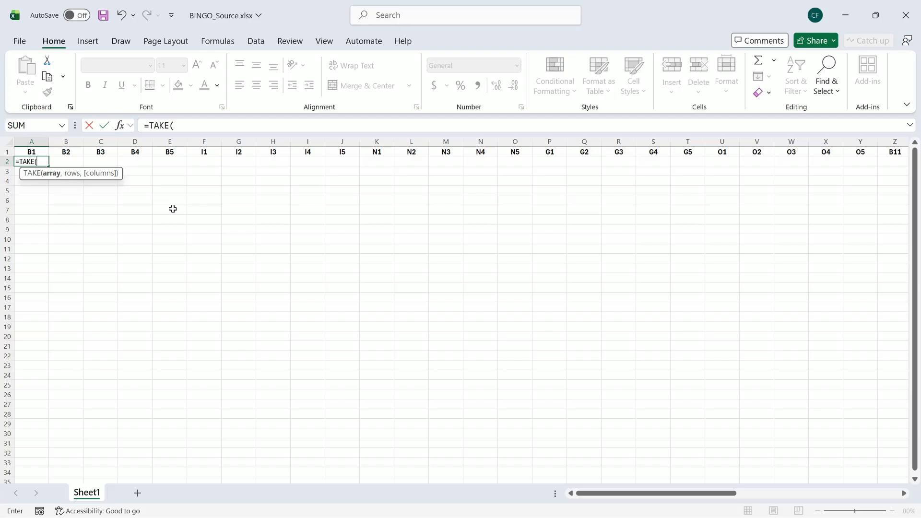
{"action": "type", "text": "uniq"}
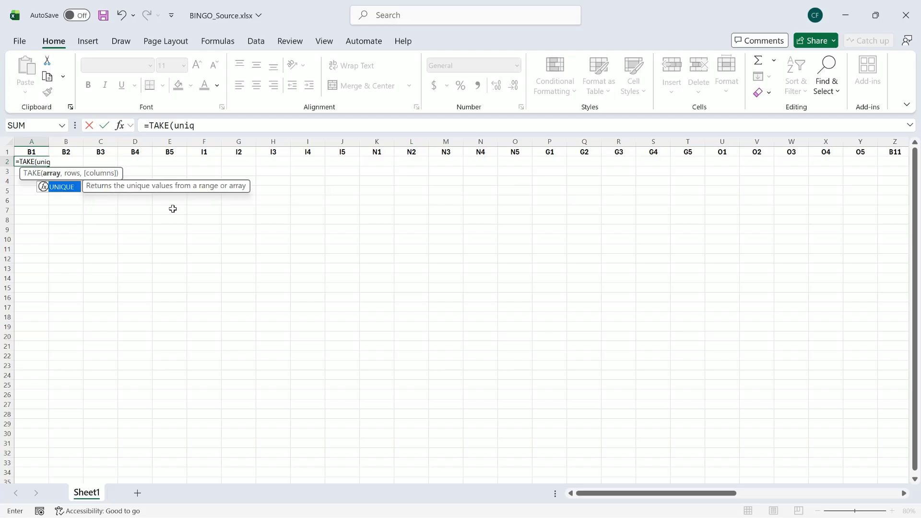
{"action": "key", "text": "Tab"}
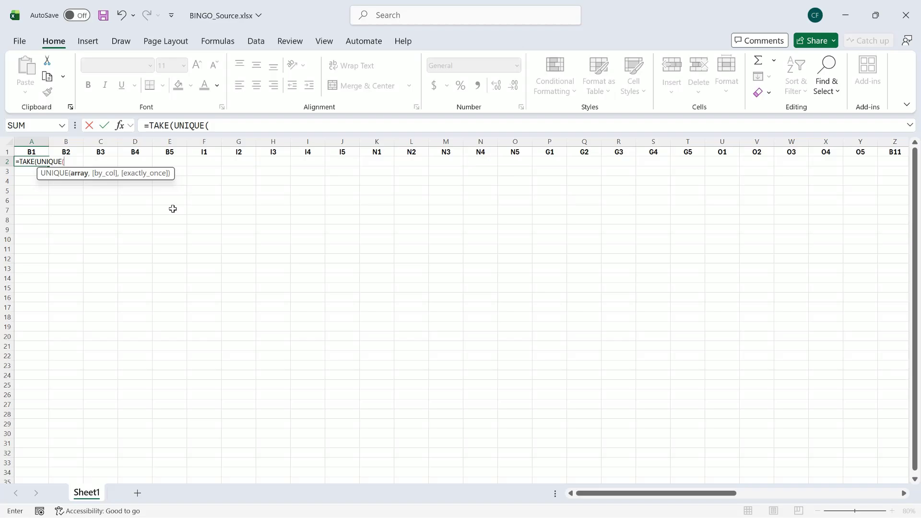
{"action": "type", "text": "randa"}
{"action": "key", "text": "Tab"}
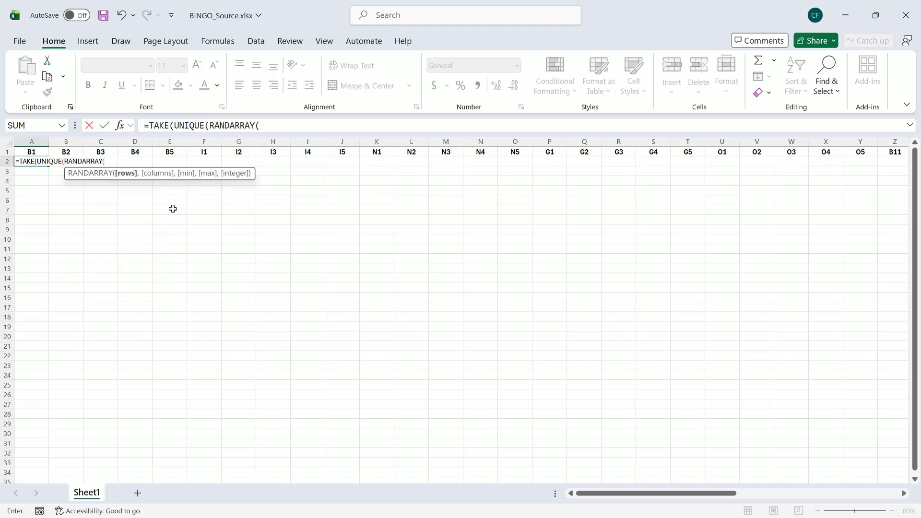
Step: Fill in the RANDARRAY arguments with 1 row, 50 columns, minimum 1, maximum 15 and integer TRUE, and close the function
{"action": "type", "text": "1"}
{"action": "type", "text": ","}
{"action": "type", "text": "50"}
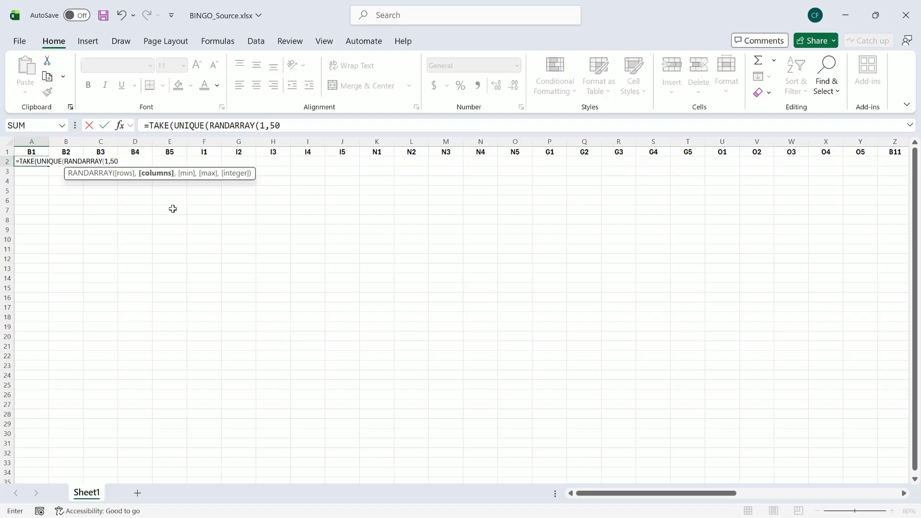
{"action": "type", "text": ","}
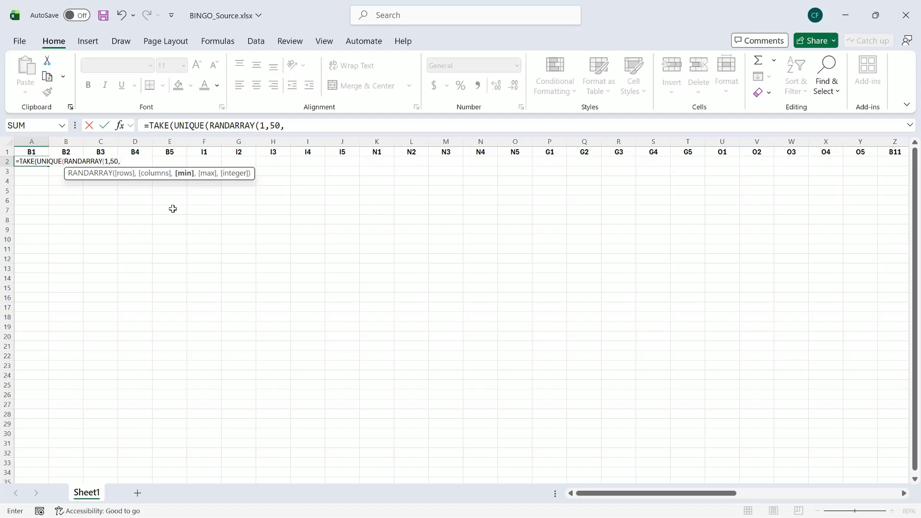
{"action": "type", "text": "1,15,"}
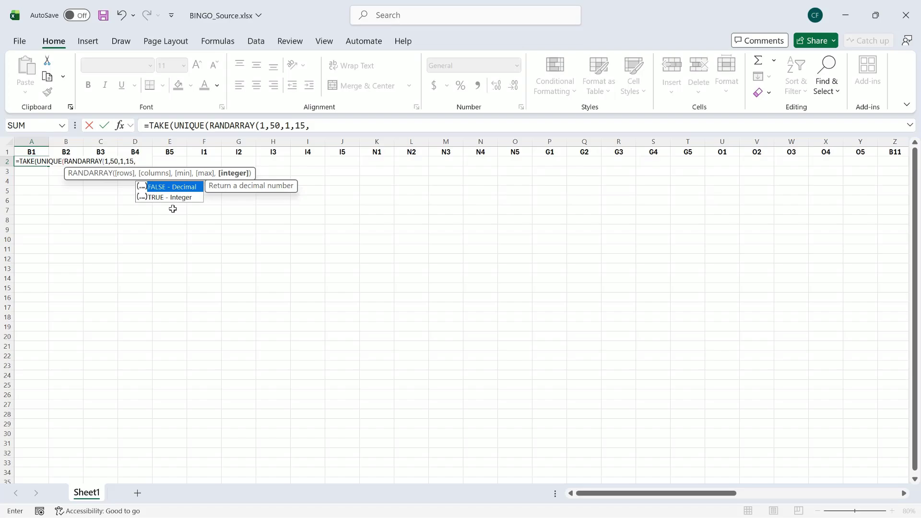
{"action": "key", "text": "Down"}
{"action": "key", "text": "Tab"}
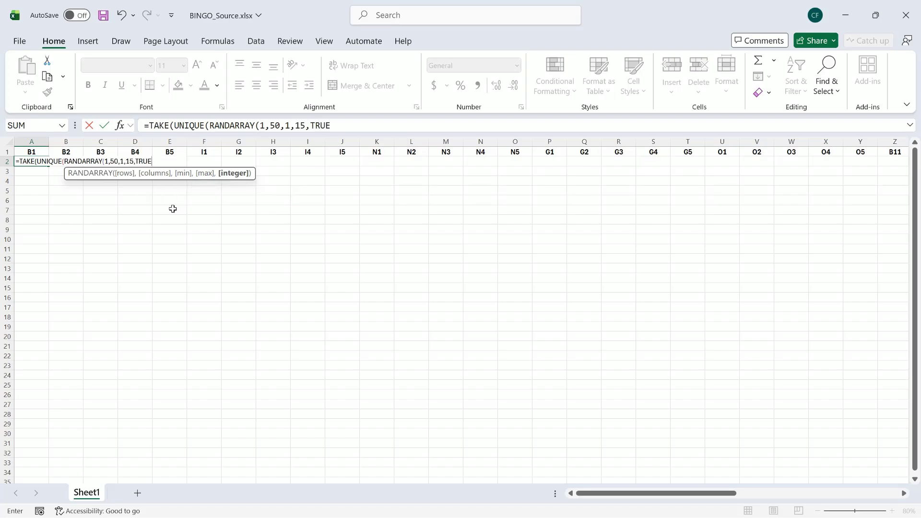
{"action": "type", "text": ")"}
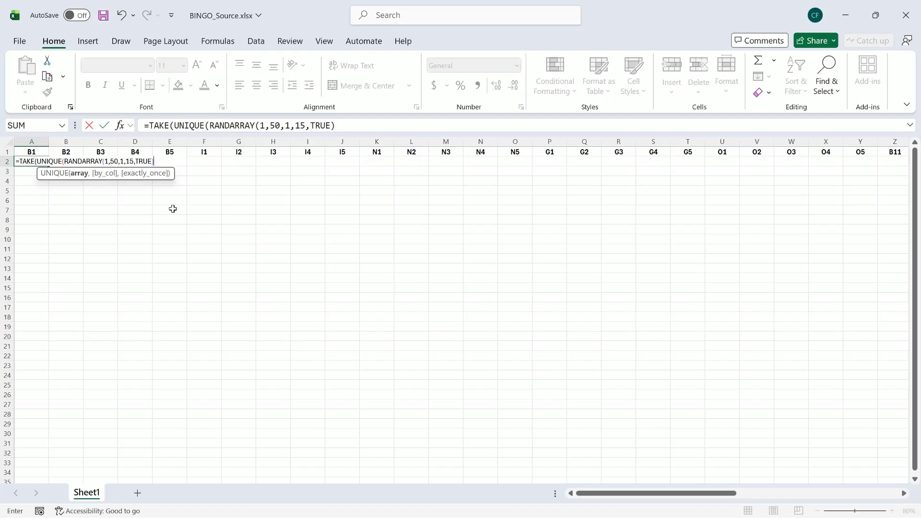
Step: Finish the A2 formula with UNIQUE's by_col set to TRUE and TAKE returning 1 row and 5 columns
{"action": "type", "text": ","}
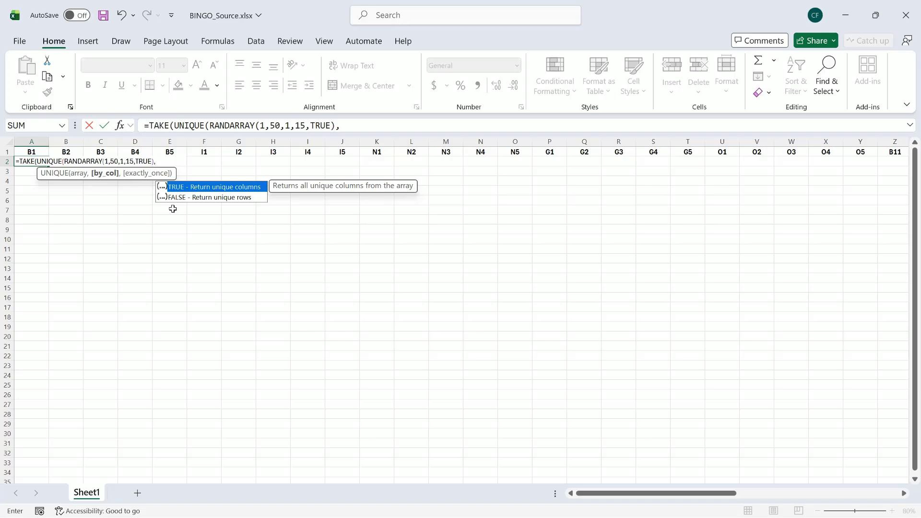
{"action": "key", "text": "Tab"}
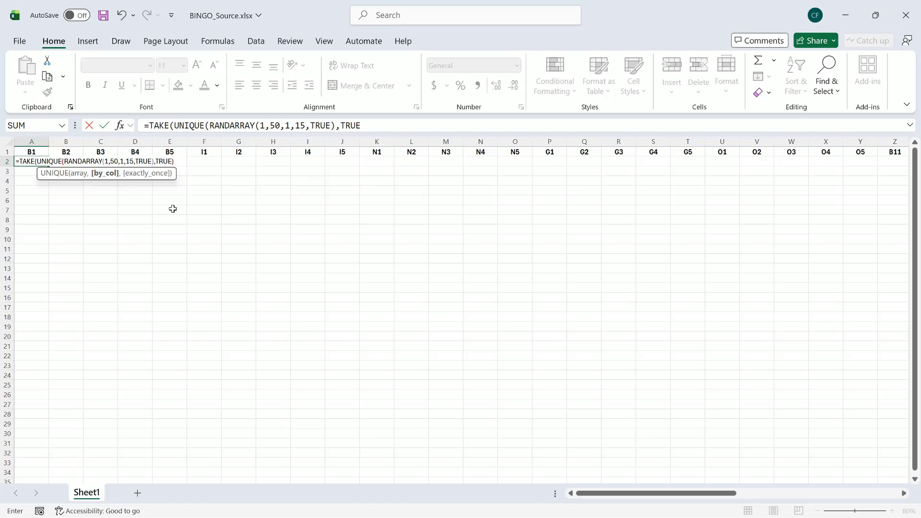
{"action": "type", "text": ")"}
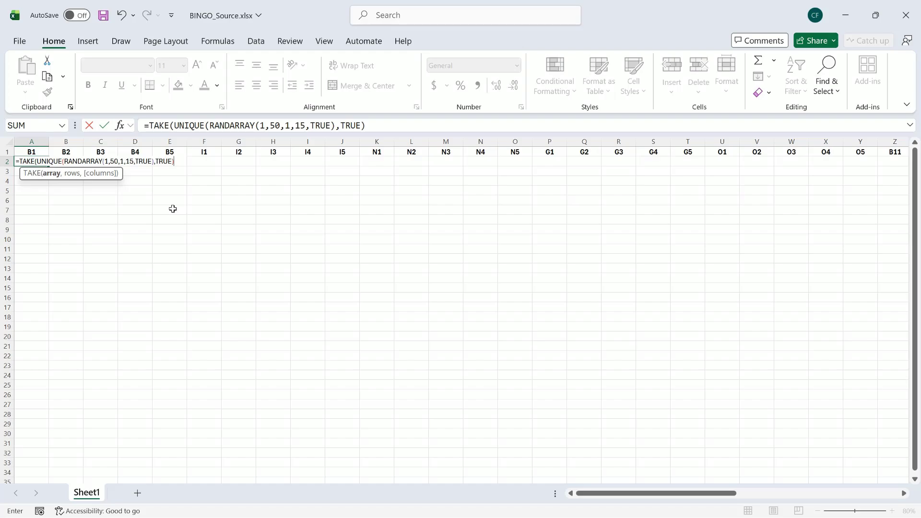
{"action": "type", "text": ",1,5"}
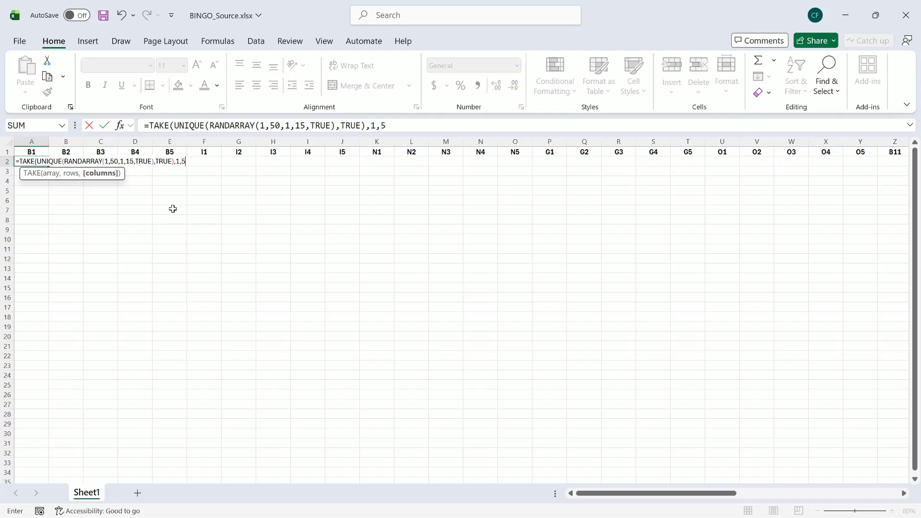
{"action": "type", "text": ")"}
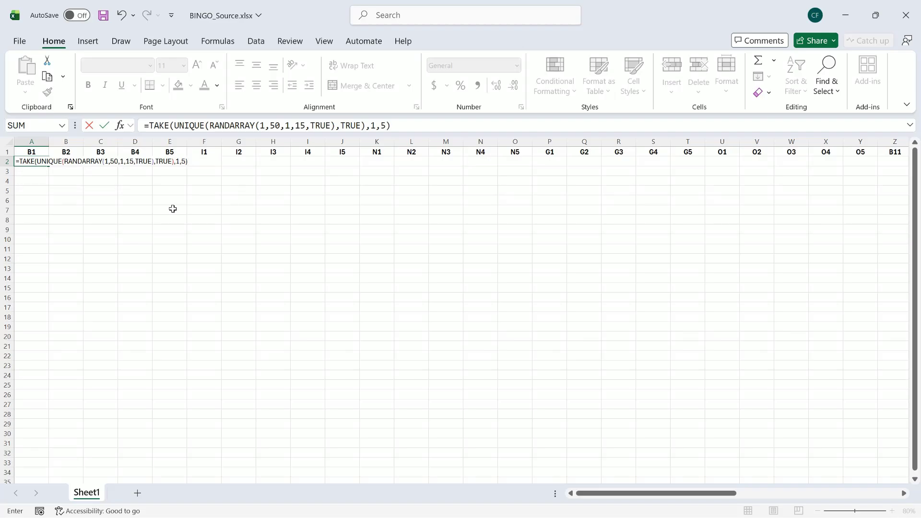
{"action": "key", "text": "Return"}
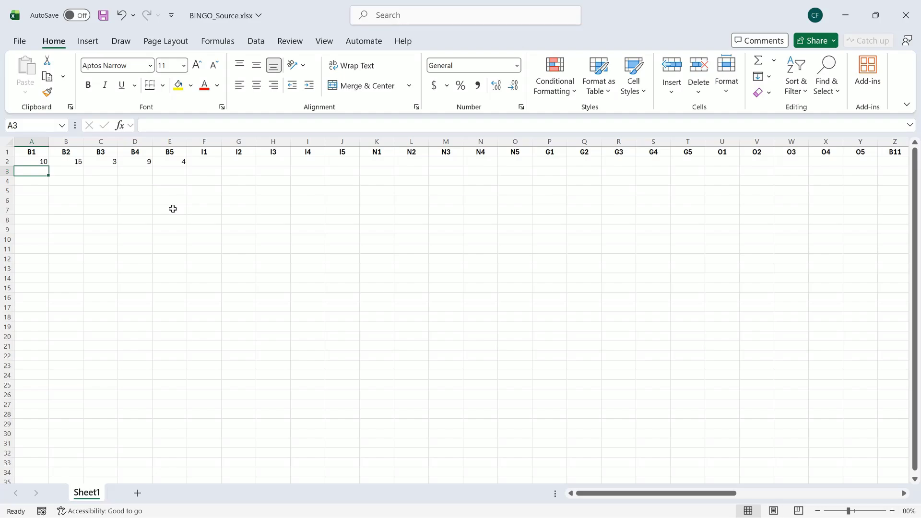
Step: Edit the A2 formula to insert a SORT function in front of TAKE
{"action": "left_click", "coordinate": [29, 161]}
{"action": "double_click", "coordinate": [21, 161]}
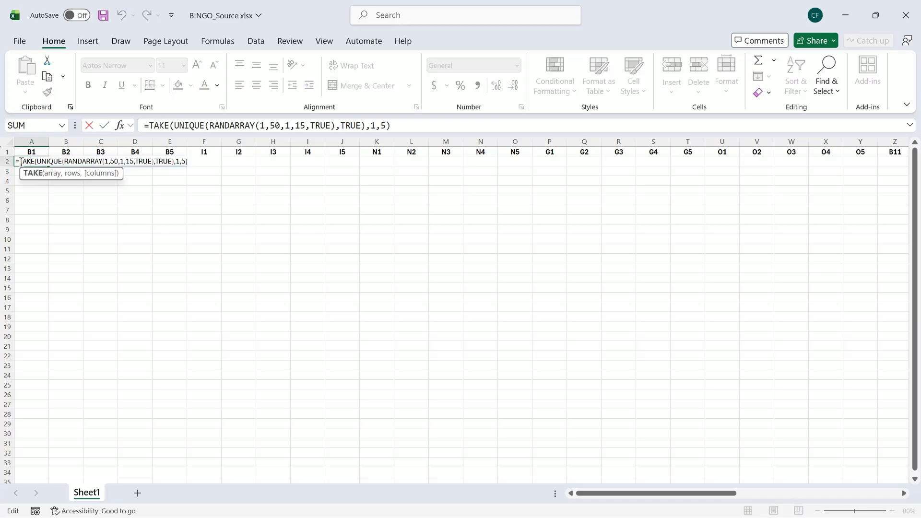
{"action": "key", "text": "Left"}
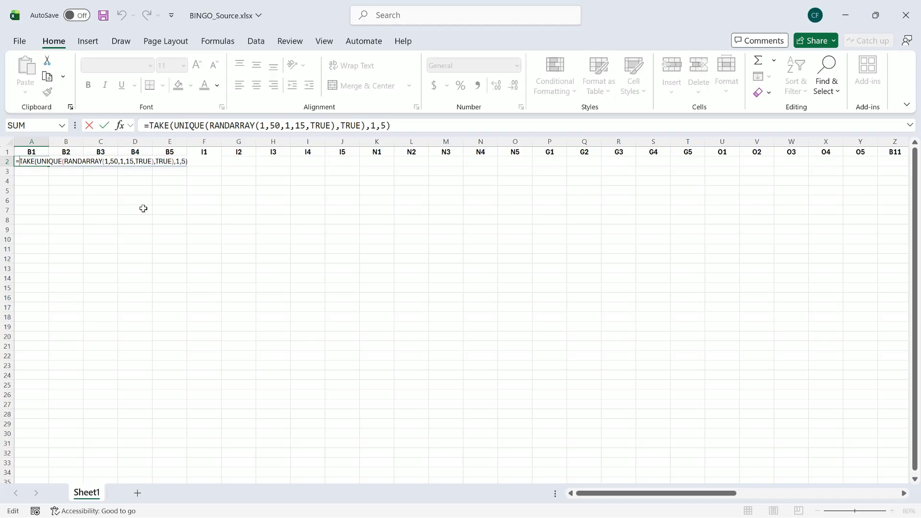
{"action": "type", "text": "sort"}
{"action": "key", "text": "Tab"}
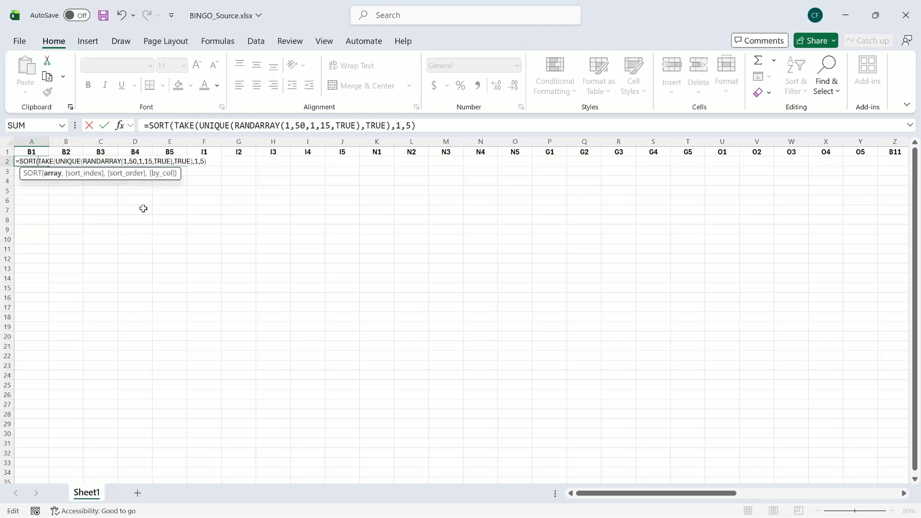
Step: Complete the SORT function in A2 with sort_index and sort_order left blank and by_col set to TRUE
{"action": "left_click", "coordinate": [209, 161]}
{"action": "type", "text": ","}
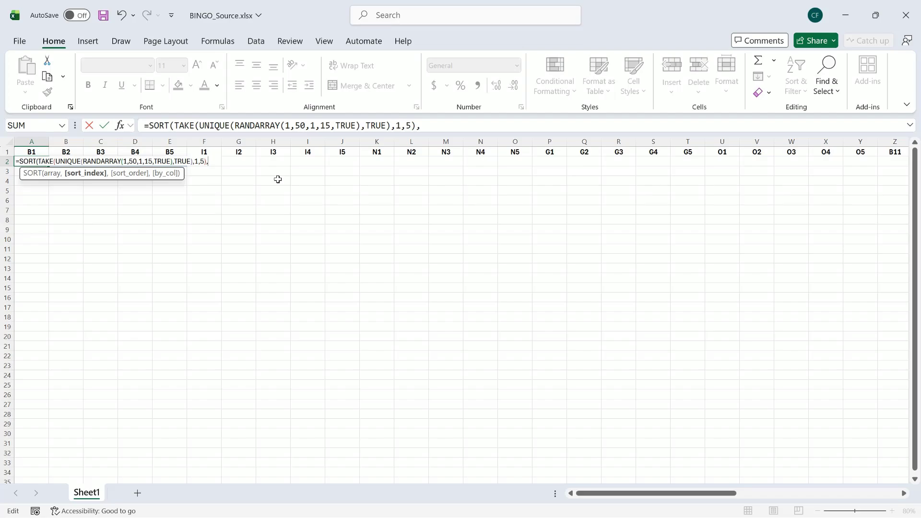
{"action": "type", "text": ","}
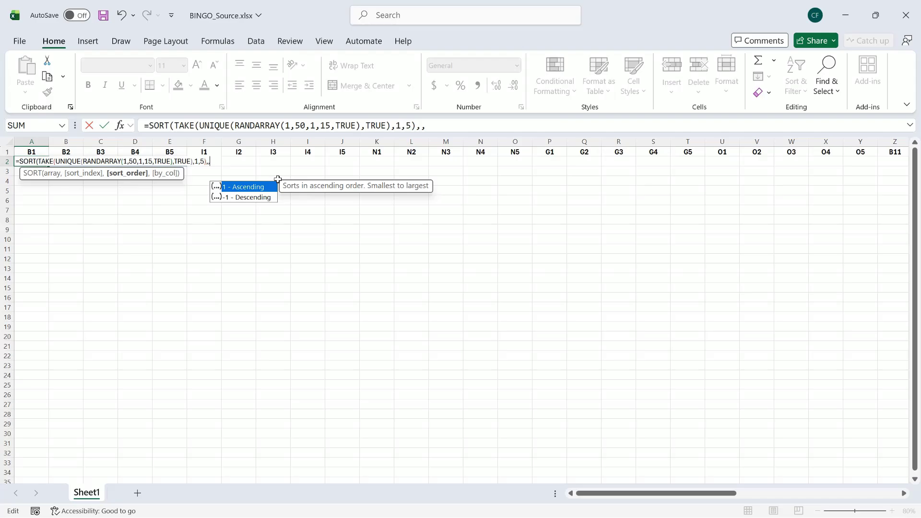
{"action": "type", "text": ","}
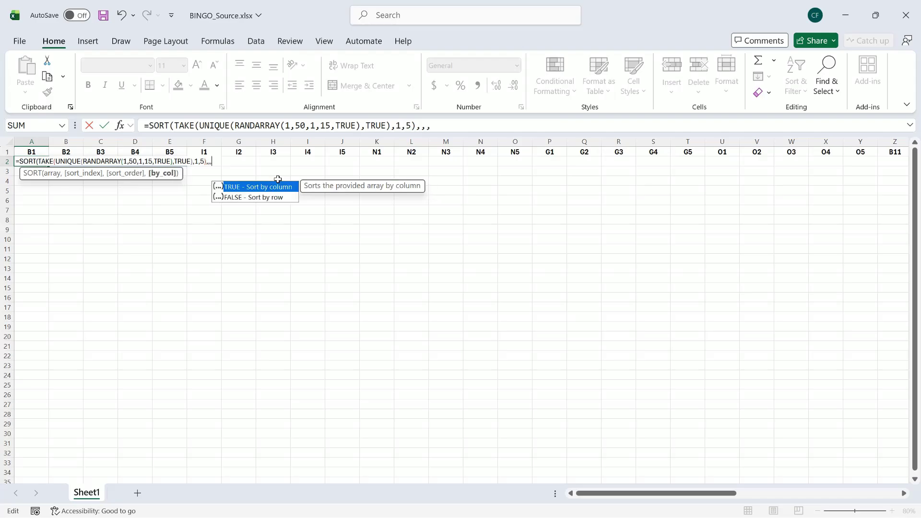
{"action": "key", "text": "Tab"}
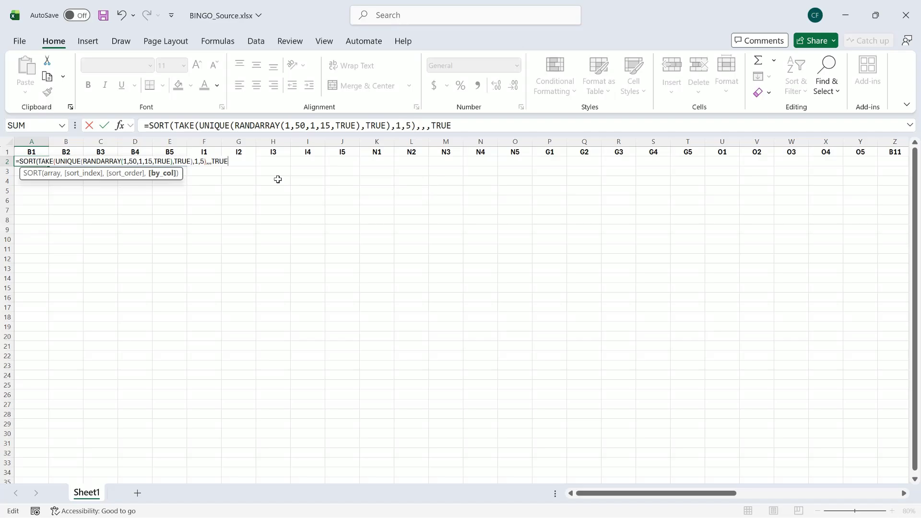
{"action": "type", "text": ")"}
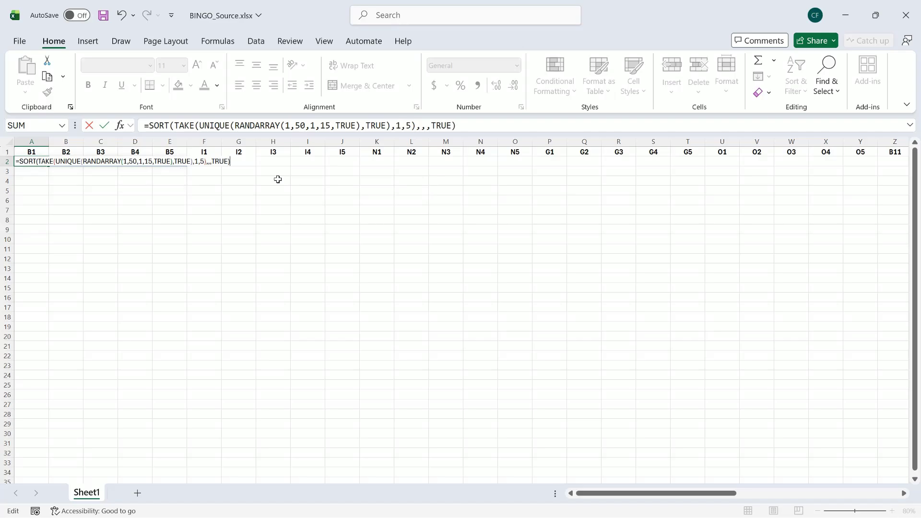
{"action": "key", "text": "Return"}
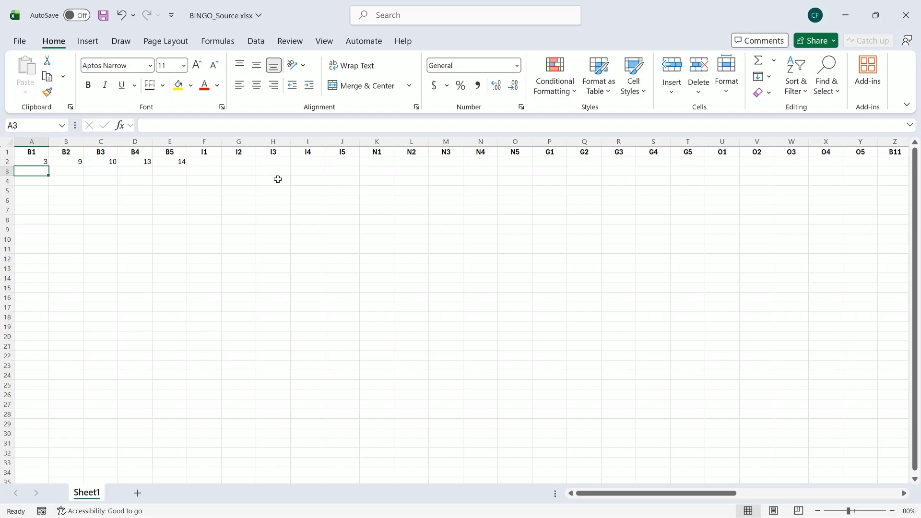
Step: Copy the A2 formula into F2 under the I1 heading
{"action": "left_click", "coordinate": [35, 161]}
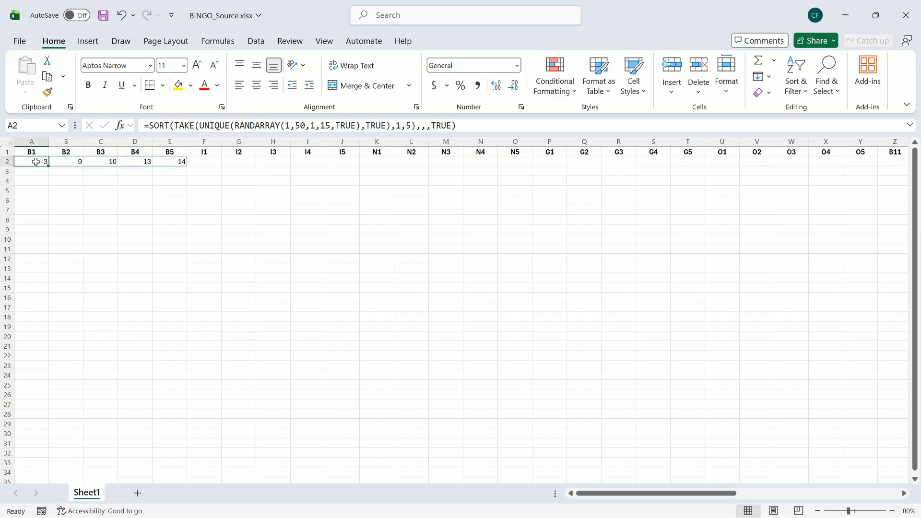
{"action": "key", "text": "ctrl+c"}
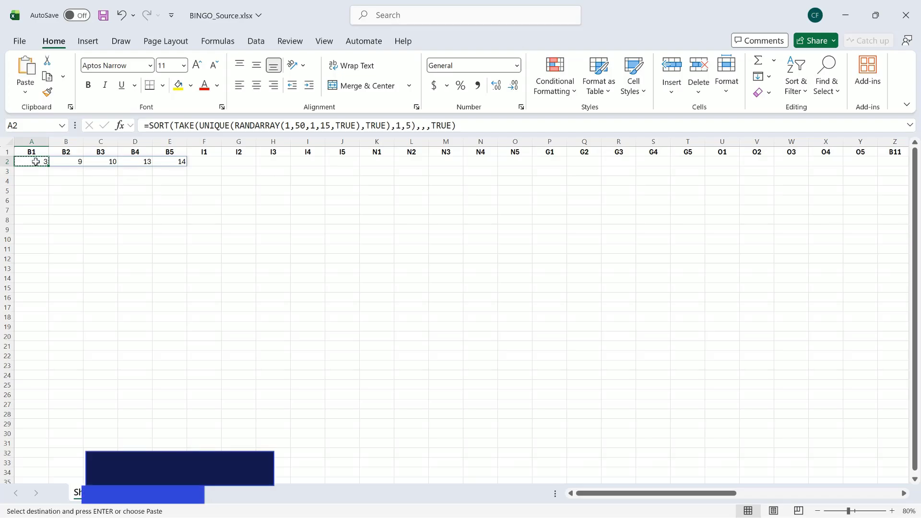
{"action": "left_click", "coordinate": [207, 162]}
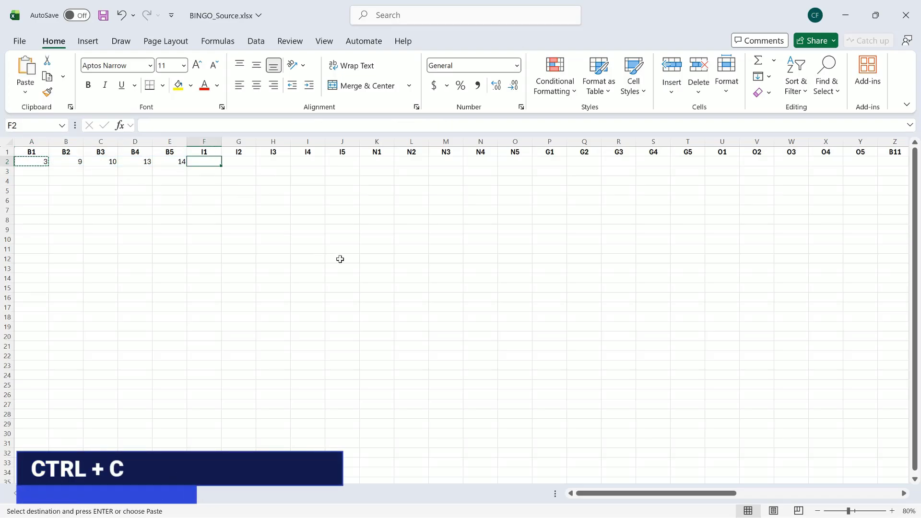
{"action": "key", "text": "ctrl+v"}
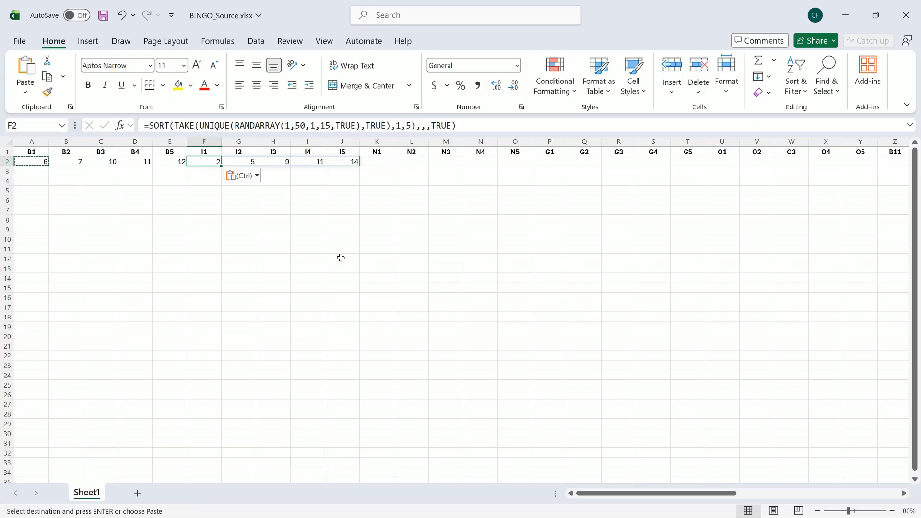
Step: Change the RANDARRAY limits in the F2 formula to minimum 16 and maximum 30
{"action": "double_click", "coordinate": [209, 161]}
{"action": "left_click", "coordinate": [314, 161]}
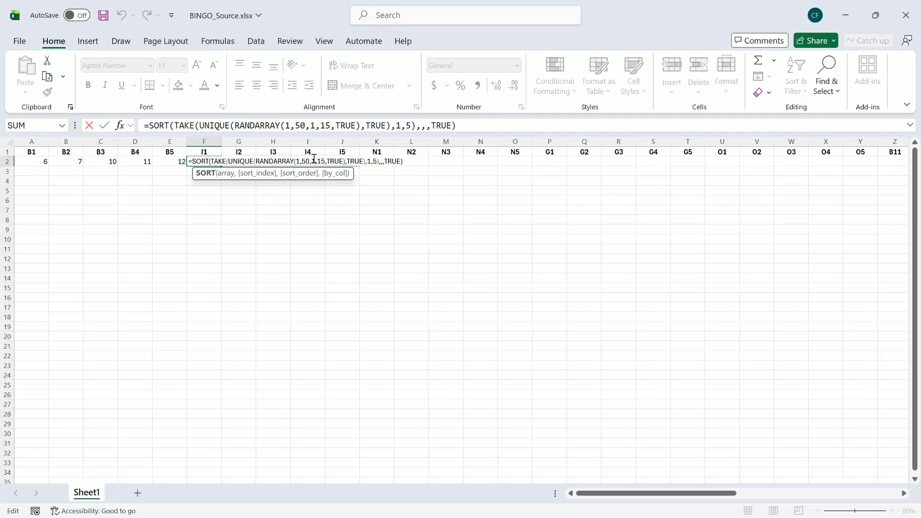
{"action": "type", "text": "6"}
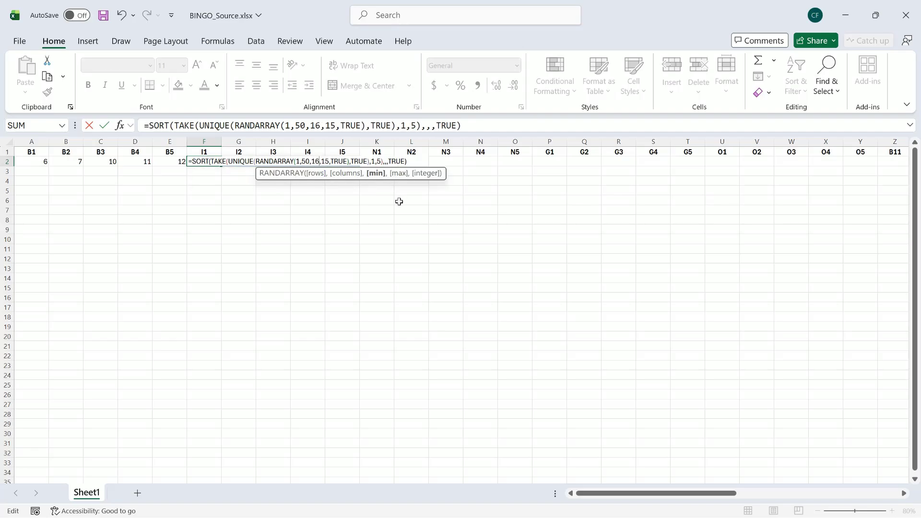
{"action": "left_click", "coordinate": [329, 162]}
{"action": "key", "text": "BackSpace"}
{"action": "key", "text": "BackSpace"}
{"action": "type", "text": "30"}
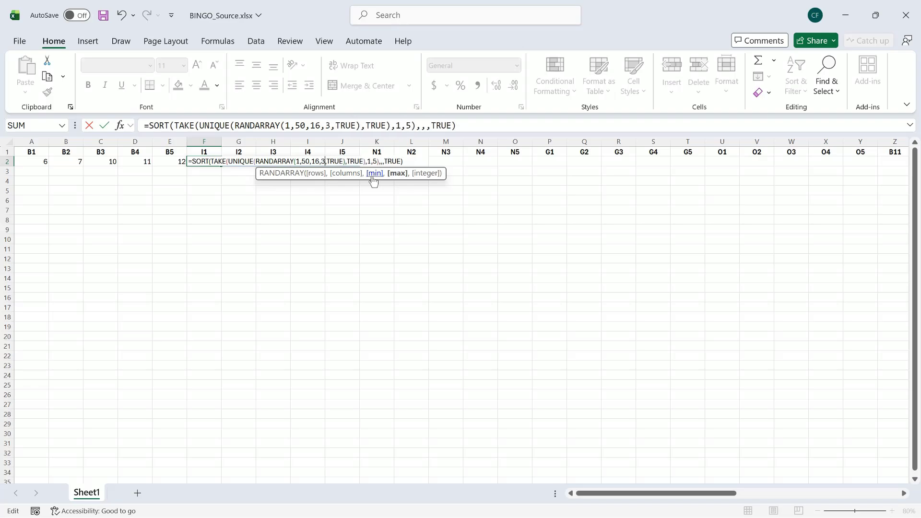
{"action": "key", "text": "Return"}
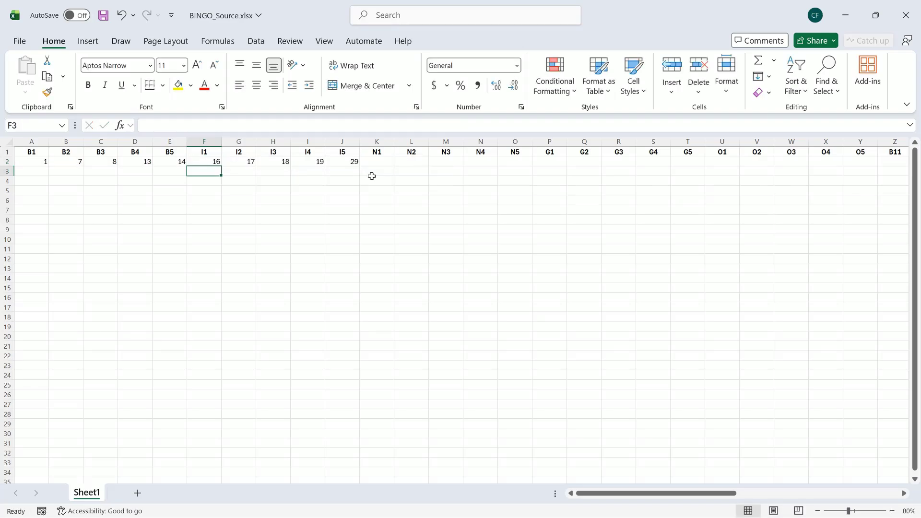
Step: Copy the F2 formula into K2 under the N1 heading
{"action": "key", "text": "Up"}
{"action": "left_click", "coordinate": [376, 153]}
{"action": "left_click", "coordinate": [379, 162]}
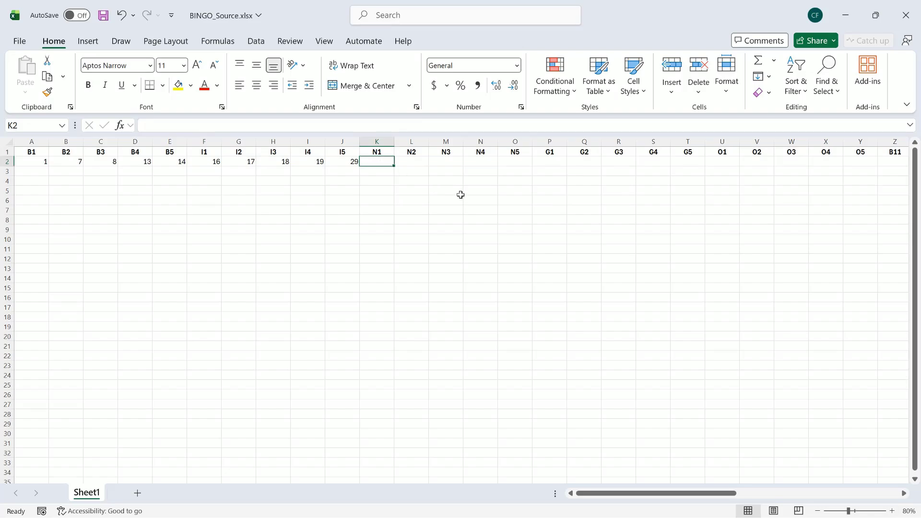
{"action": "left_click", "coordinate": [217, 160]}
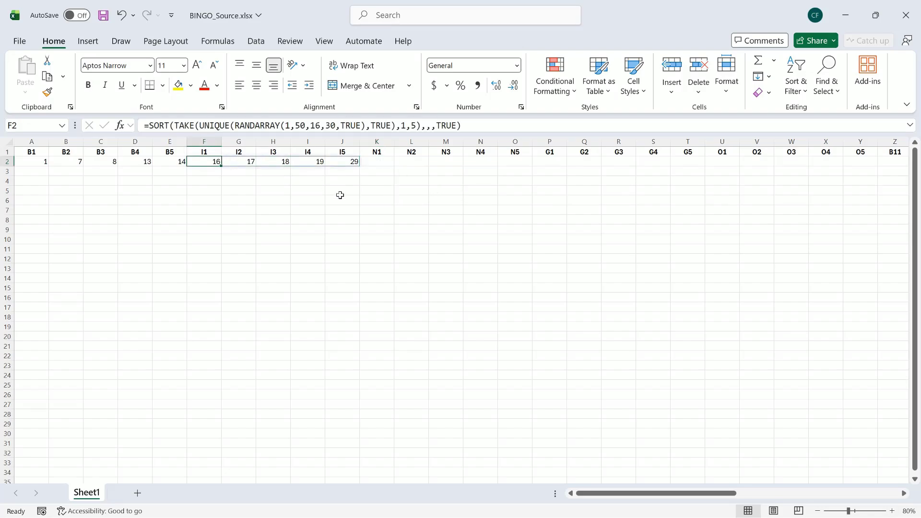
{"action": "key", "text": "ctrl+c"}
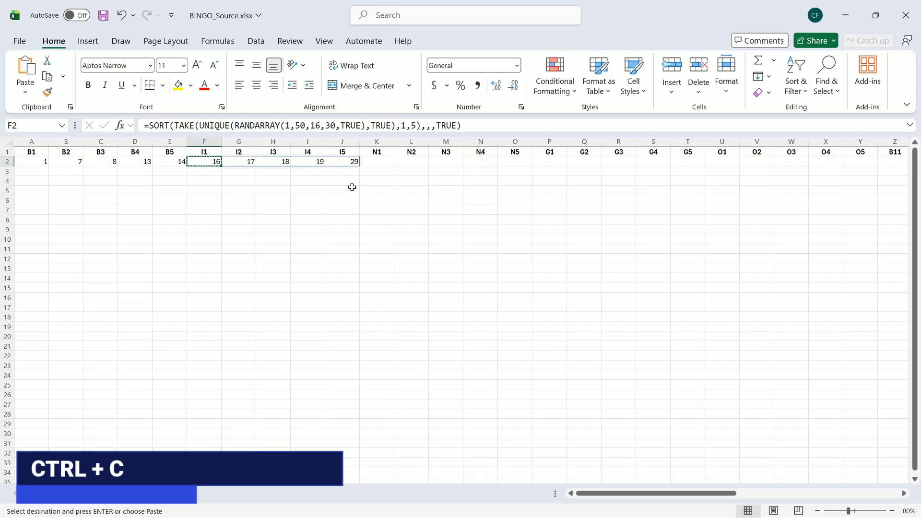
{"action": "left_click", "coordinate": [377, 163]}
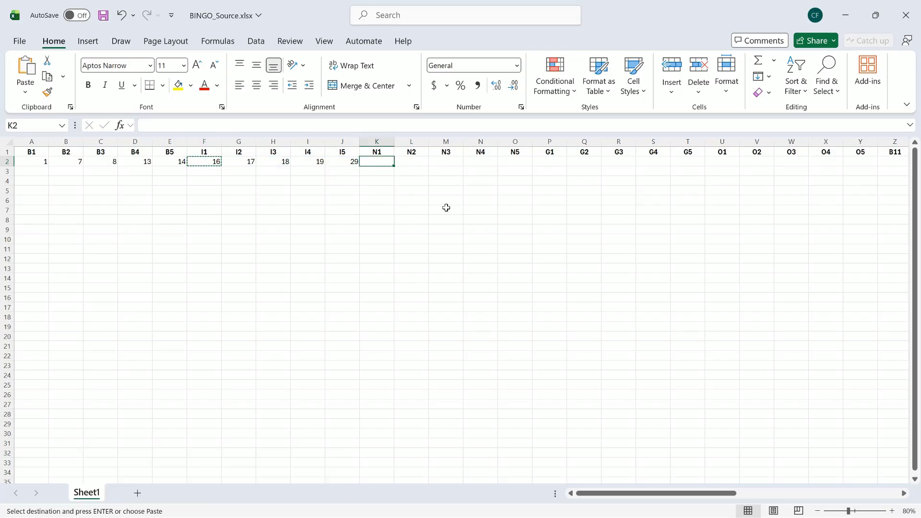
{"action": "key", "text": "ctrl+v"}
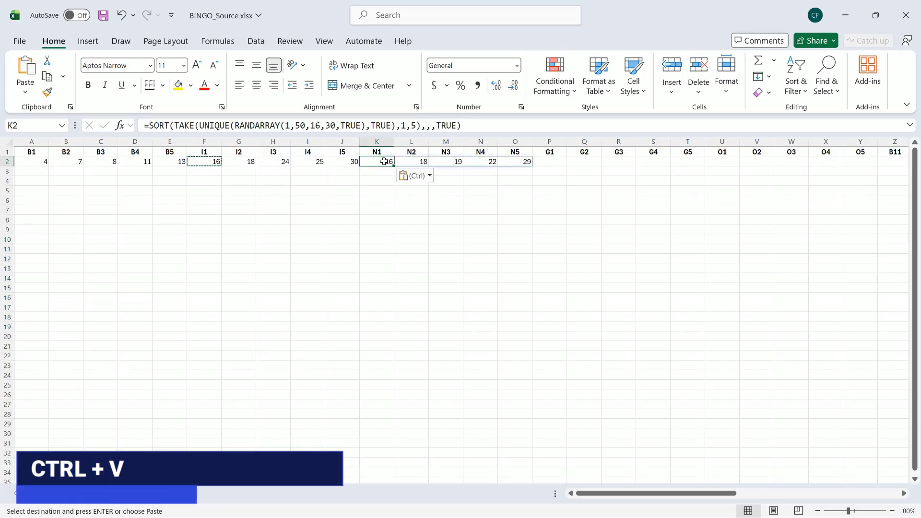
Step: Change the RANDARRAY limits in the K2 formula to minimum 31 and maximum 45
{"action": "double_click", "coordinate": [384, 161]}
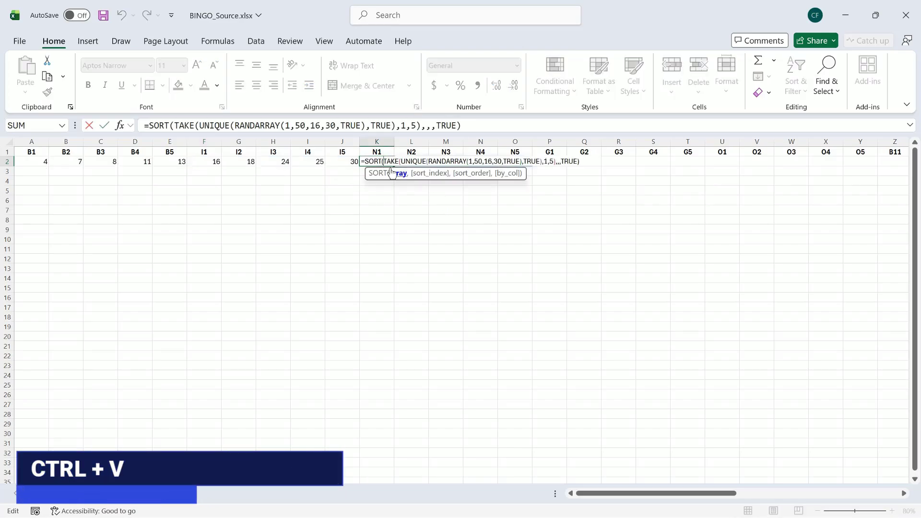
{"action": "left_click", "coordinate": [491, 161]}
{"action": "key", "text": "BackSpace"}
{"action": "key", "text": "BackSpace"}
{"action": "type", "text": "31"}
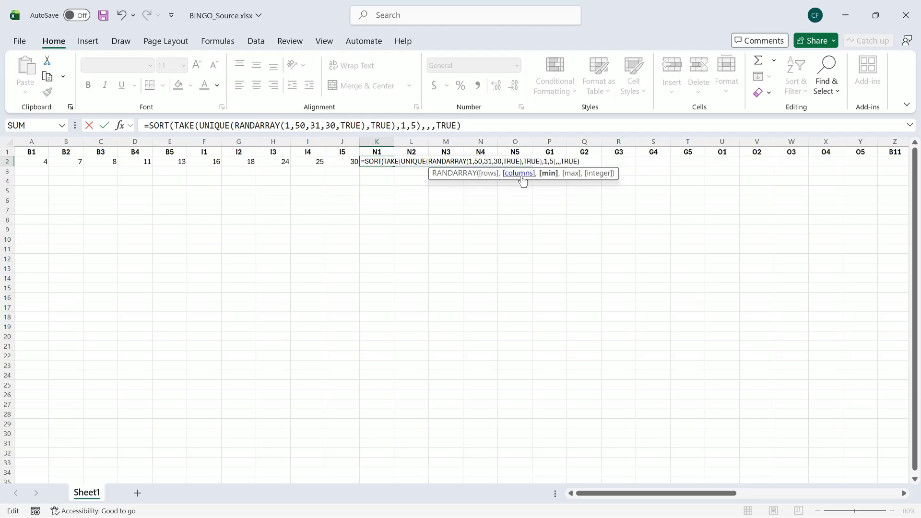
{"action": "left_click", "coordinate": [504, 161]}
{"action": "key", "text": "BackSpace"}
{"action": "key", "text": "BackSpace"}
{"action": "type", "text": "45"}
{"action": "key", "text": "ctrl+Return"}
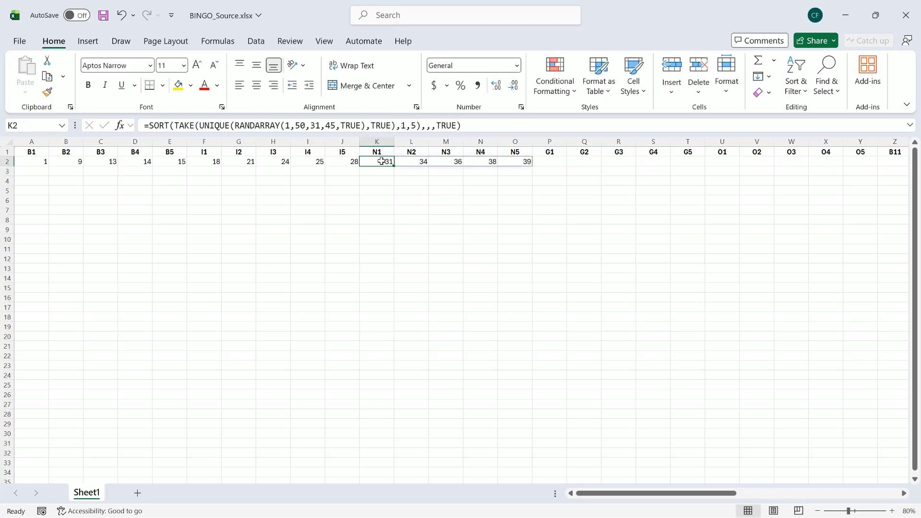
Step: Copy the K2 formula into P2 under the G1 heading
{"action": "double_click", "coordinate": [381, 161]}
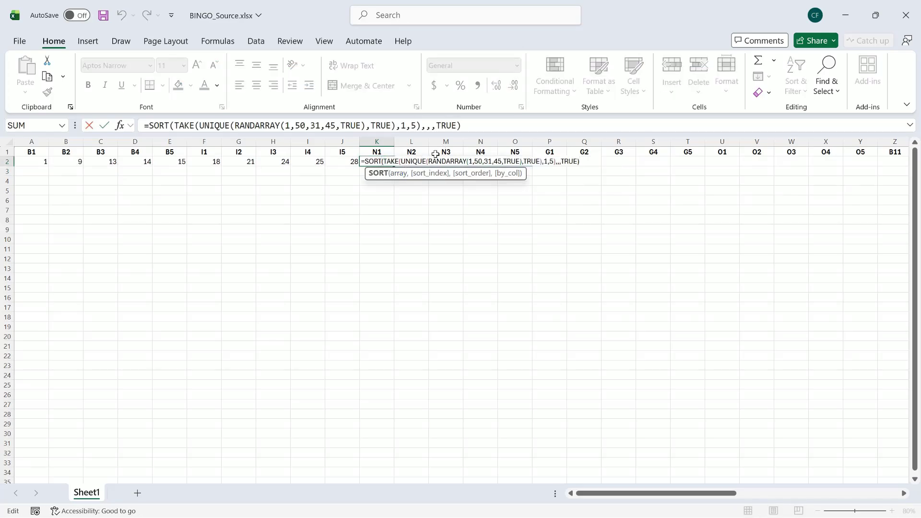
{"action": "key", "text": "Escape"}
{"action": "key", "text": "ctrl+c"}
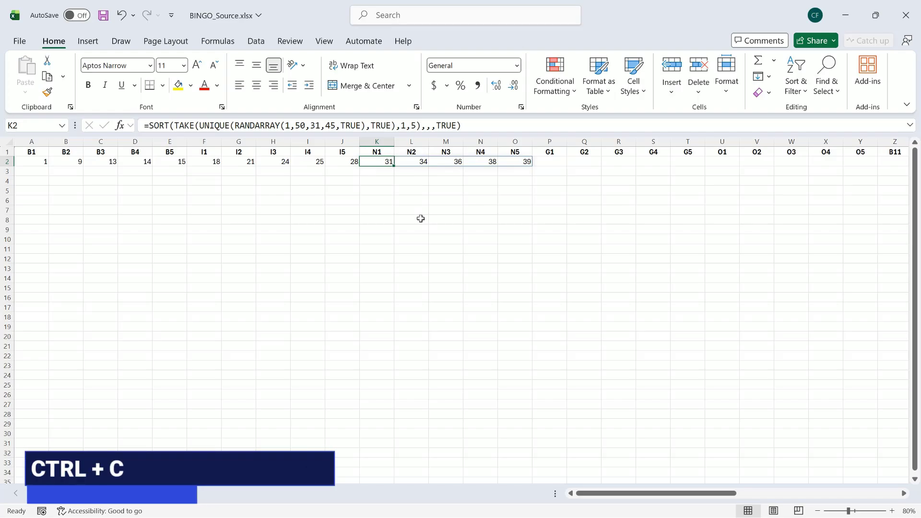
{"action": "left_click", "coordinate": [547, 162]}
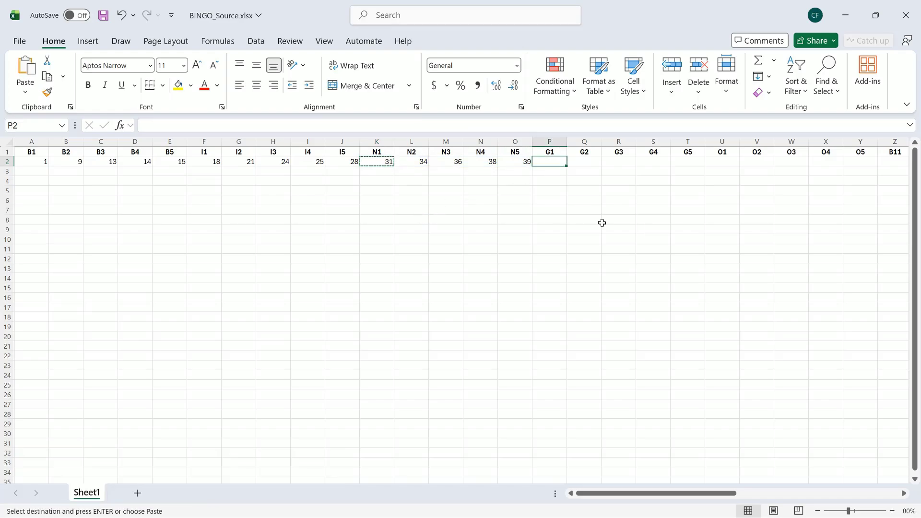
{"action": "key", "text": "ctrl+v"}
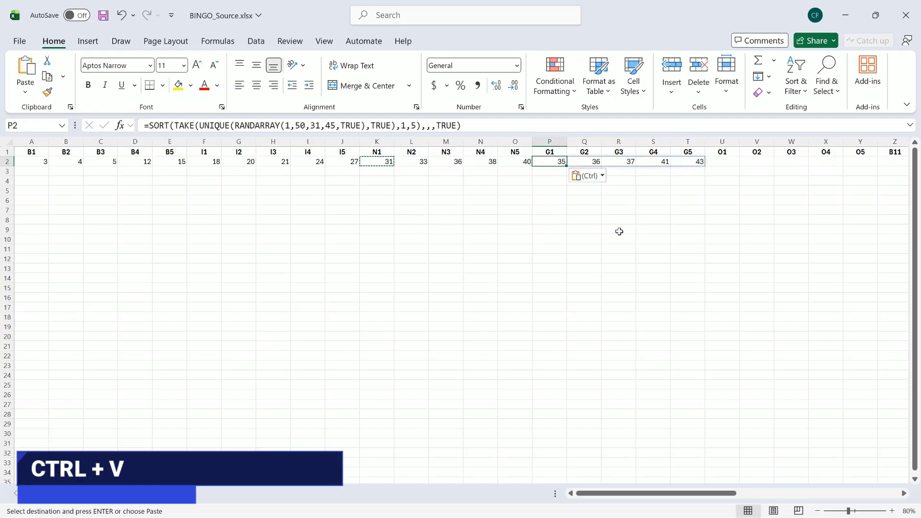
Step: Change the RANDARRAY limits in the P2 formula to minimum 46 and maximum 60
{"action": "double_click", "coordinate": [561, 164]}
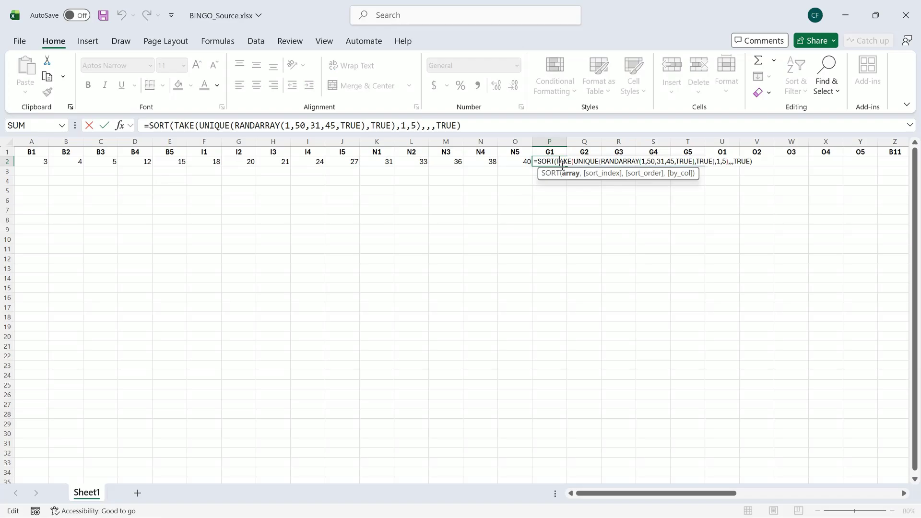
{"action": "left_click", "coordinate": [666, 162]}
{"action": "key", "text": "BackSpace"}
{"action": "key", "text": "BackSpace"}
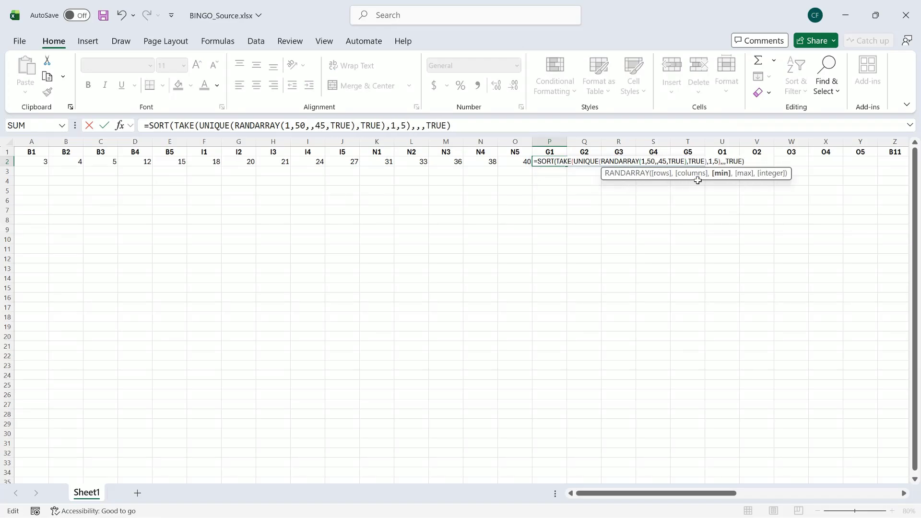
{"action": "type", "text": "46"}
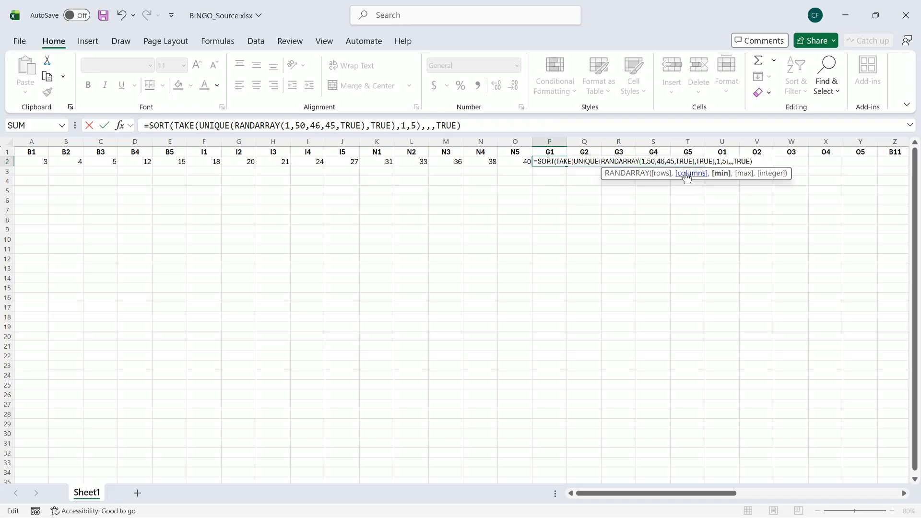
{"action": "left_click", "coordinate": [674, 161]}
{"action": "key", "text": "BackSpace"}
{"action": "key", "text": "BackSpace"}
{"action": "type", "text": "60"}
{"action": "key", "text": "Return"}
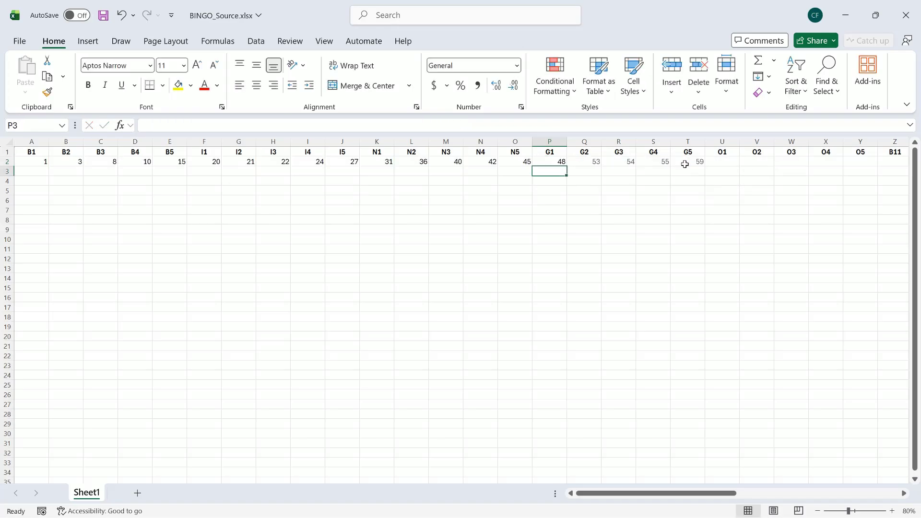
Step: Copy the P2 formula into U2 under the O1 heading
{"action": "left_click", "coordinate": [546, 162]}
{"action": "key", "text": "ctrl+c"}
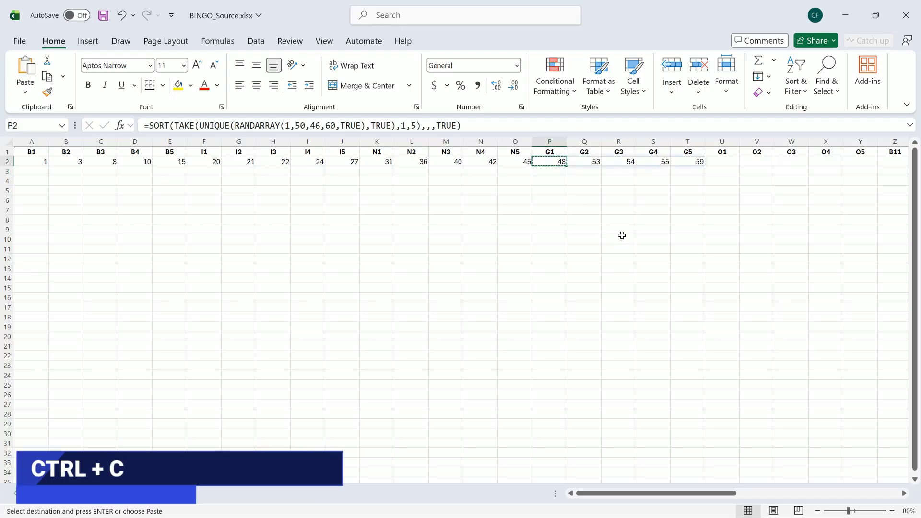
{"action": "left_click", "coordinate": [714, 162]}
{"action": "key", "text": "ctrl+v"}
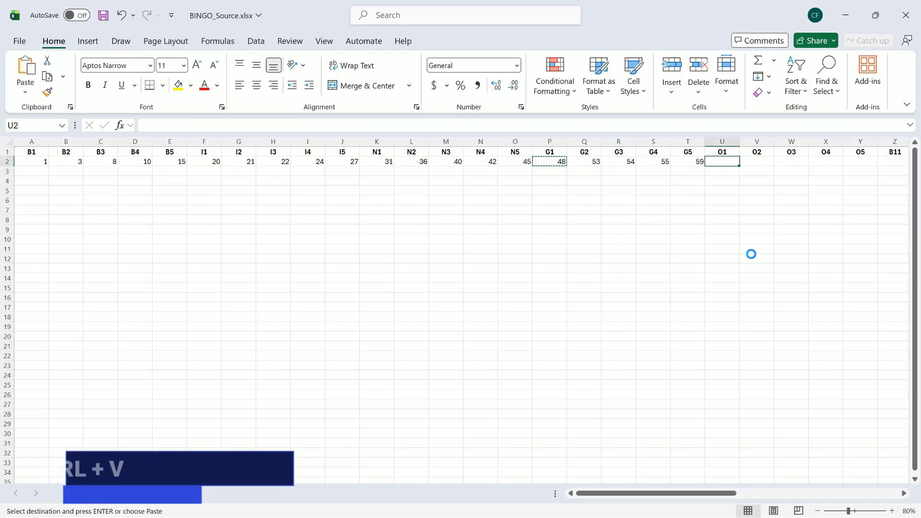
Step: Change the RANDARRAY limits in the U2 formula to minimum 61 and maximum 75
{"action": "double_click", "coordinate": [728, 161]}
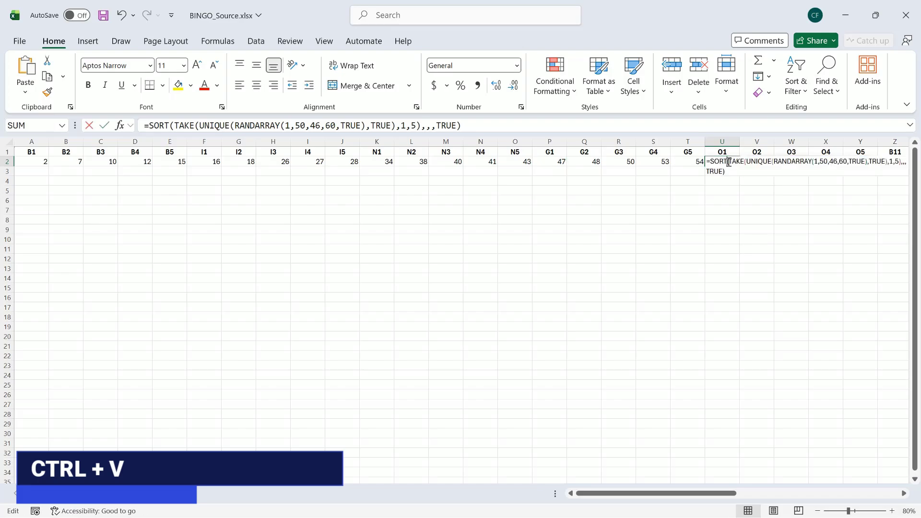
{"action": "left_click", "coordinate": [837, 162]}
{"action": "key", "text": "BackSpace"}
{"action": "key", "text": "BackSpace"}
{"action": "type", "text": "61"}
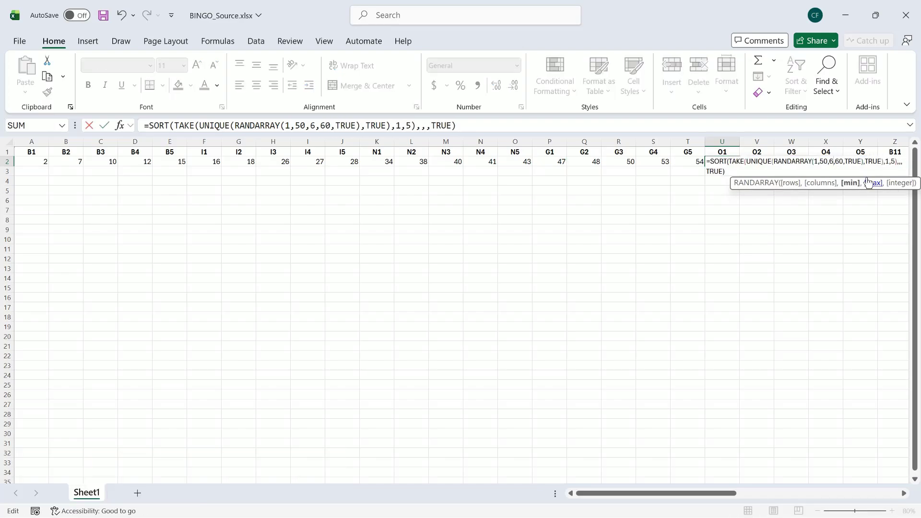
{"action": "left_click", "coordinate": [847, 161]}
{"action": "key", "text": "BackSpace"}
{"action": "key", "text": "BackSpace"}
{"action": "type", "text": "75"}
{"action": "key", "text": "Return"}
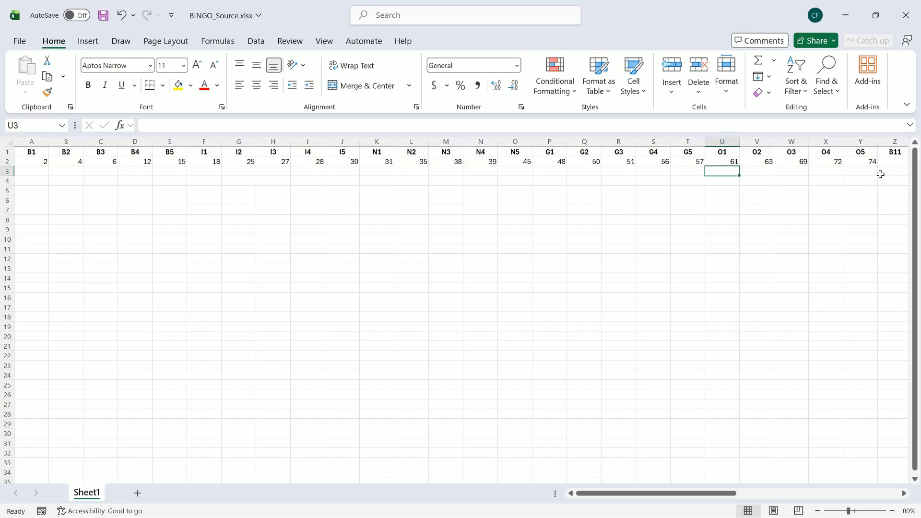
Step: Copy the first card's formulas in A2:Y2 to the second card's columns, starting at Z2 under the B11 heading
{"action": "left_click", "coordinate": [43, 162]}
{"action": "left_click_drag", "start_coordinate": [44, 163], "coordinate": [629, 169]}
{"action": "left_click_drag", "start_coordinate": [773, 172], "coordinate": [868, 161]}
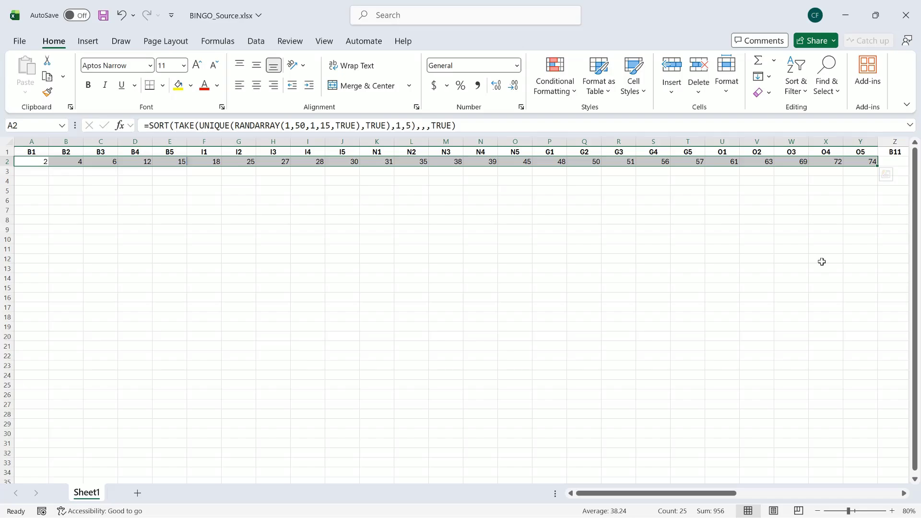
{"action": "key", "text": "ctrl+c"}
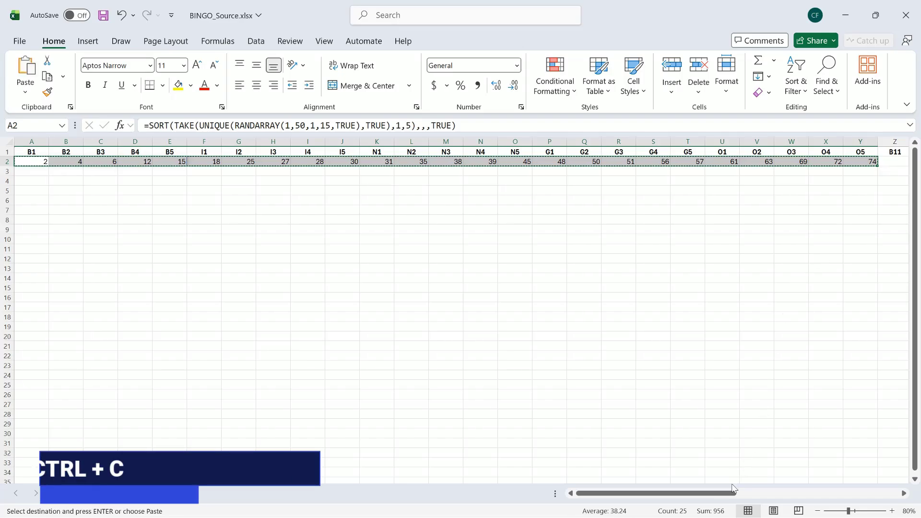
{"action": "left_click_drag", "start_coordinate": [735, 493], "coordinate": [874, 483]}
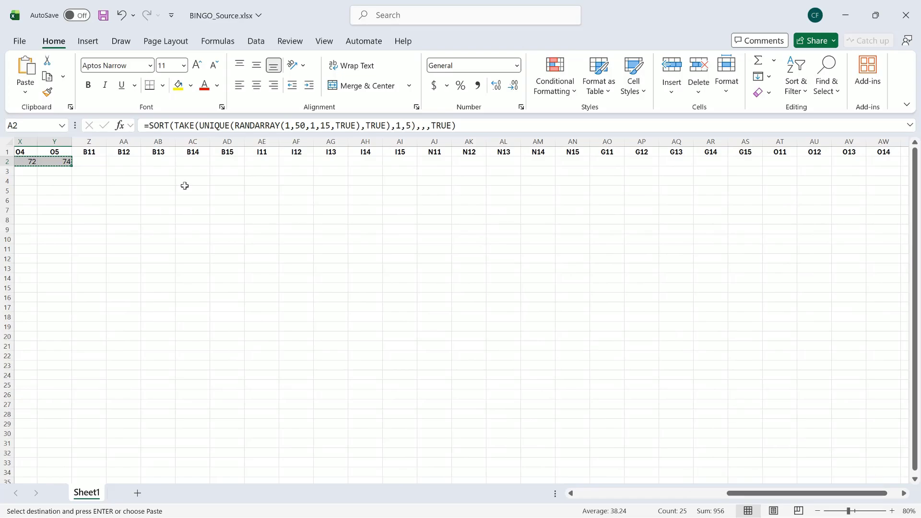
{"action": "left_click", "coordinate": [94, 165]}
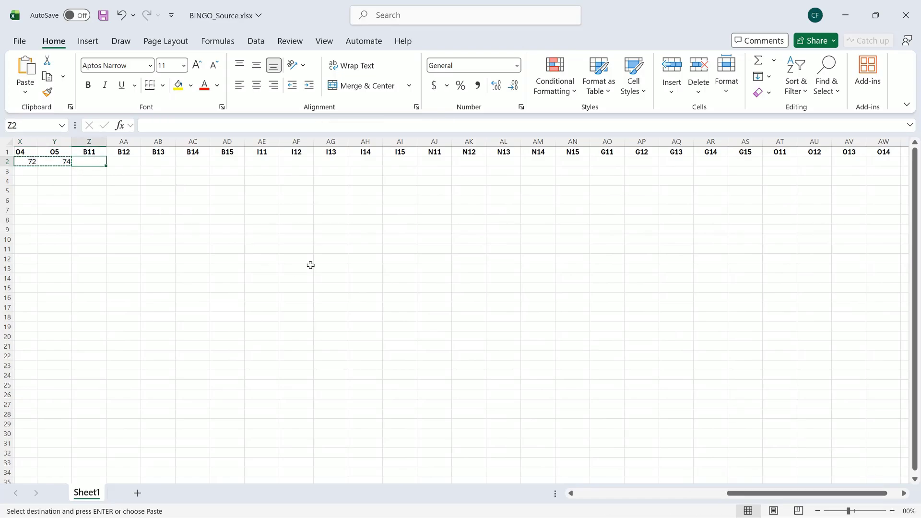
{"action": "key", "text": "ctrl+v"}
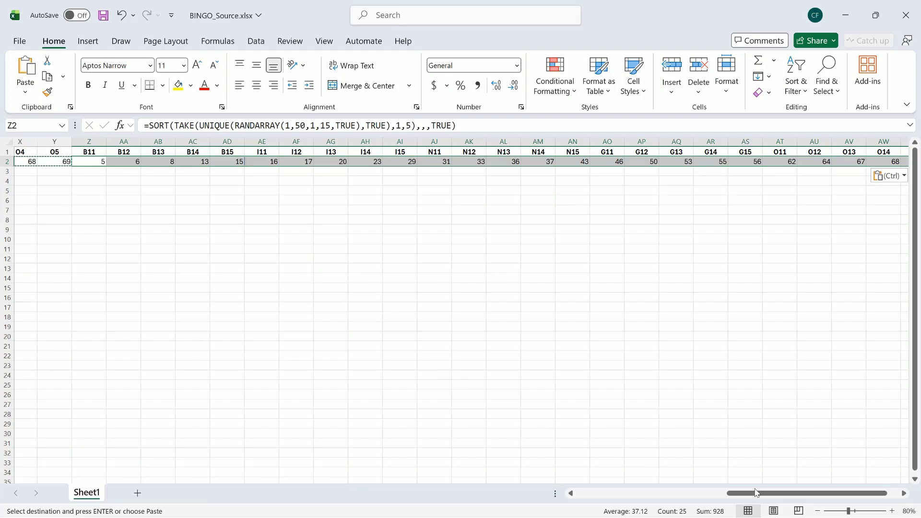
{"action": "left_click_drag", "start_coordinate": [757, 495], "coordinate": [587, 499]}
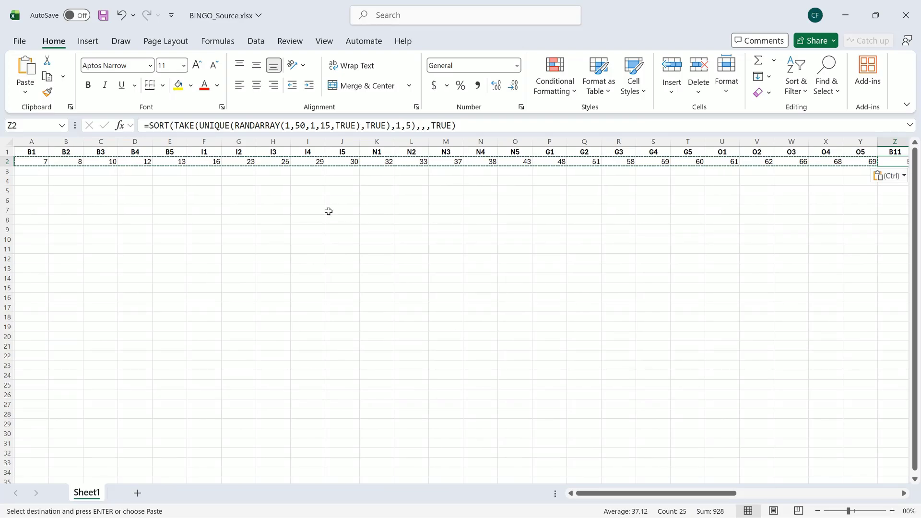
Step: Fill the number formulas in A2:AX2, covering both cards' columns, down through row 10
{"action": "key", "text": "Return"}
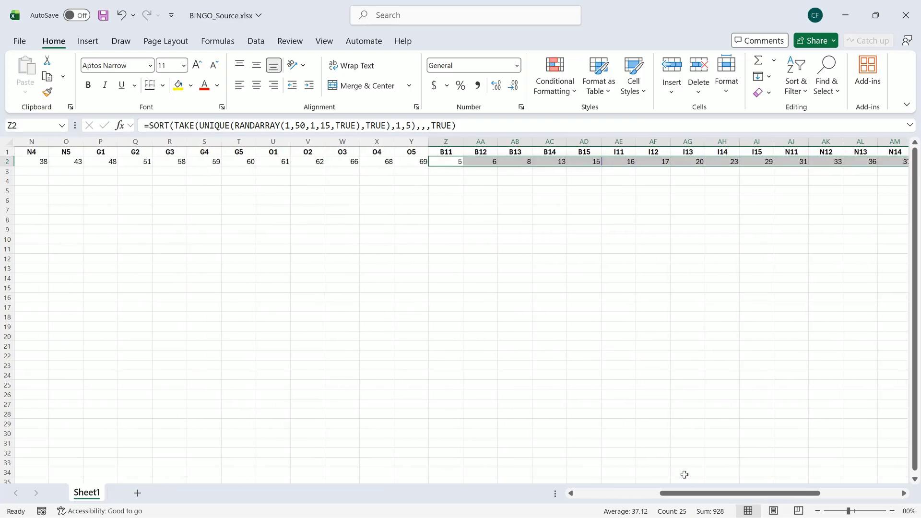
{"action": "left_click_drag", "start_coordinate": [688, 494], "coordinate": [577, 490]}
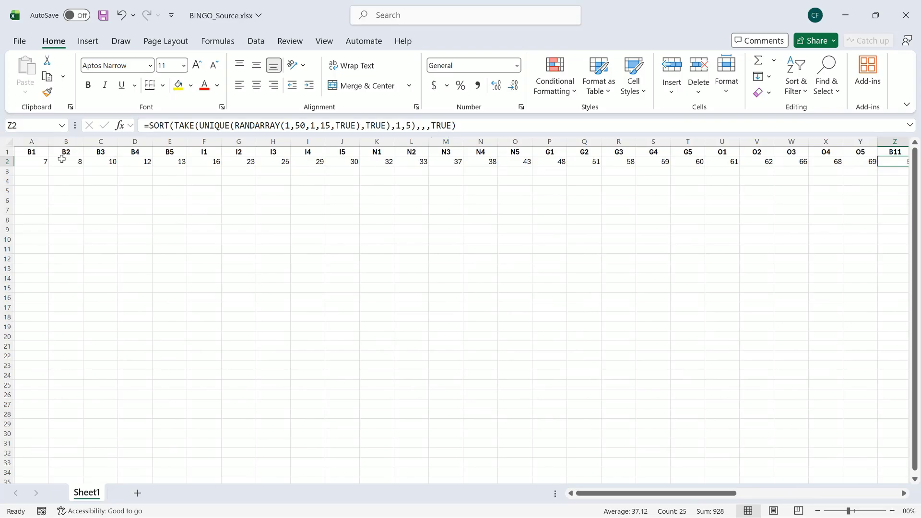
{"action": "left_click_drag", "start_coordinate": [36, 162], "coordinate": [181, 162]}
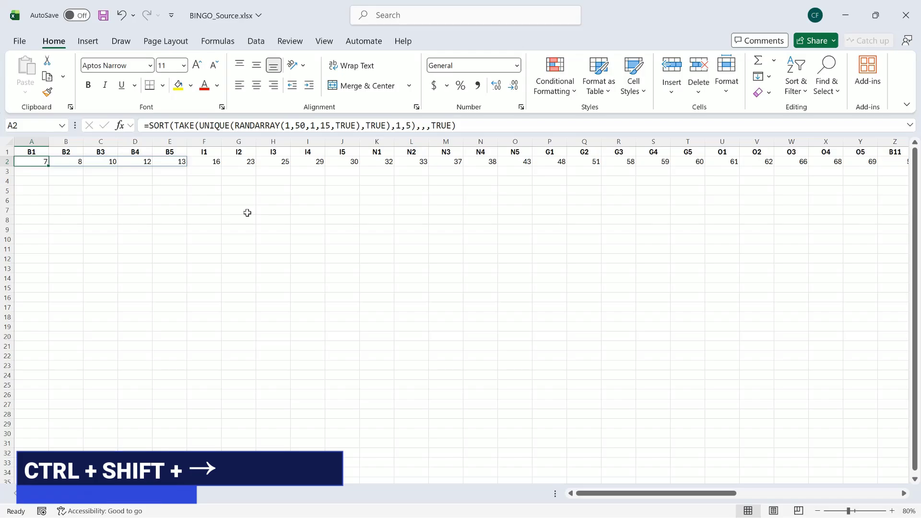
{"action": "key", "text": "ctrl+shift+Right"}
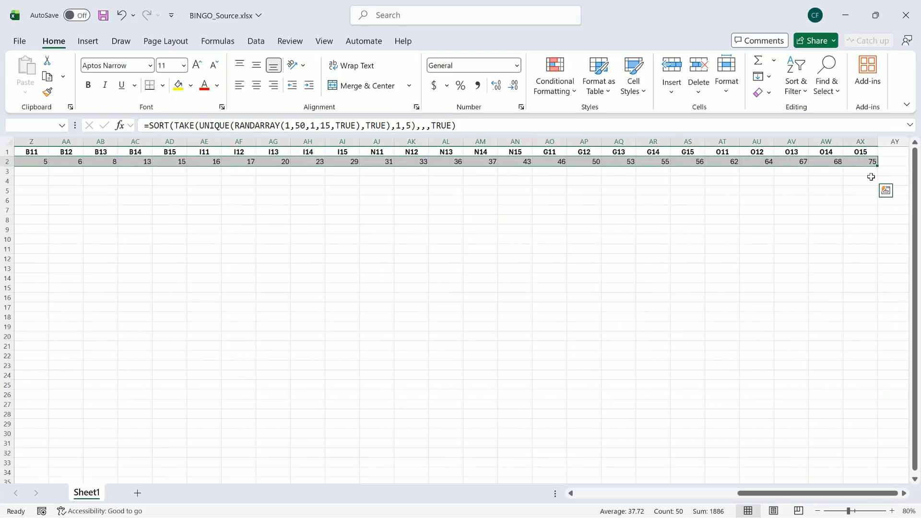
{"action": "left_click_drag", "start_coordinate": [878, 167], "coordinate": [880, 217]}
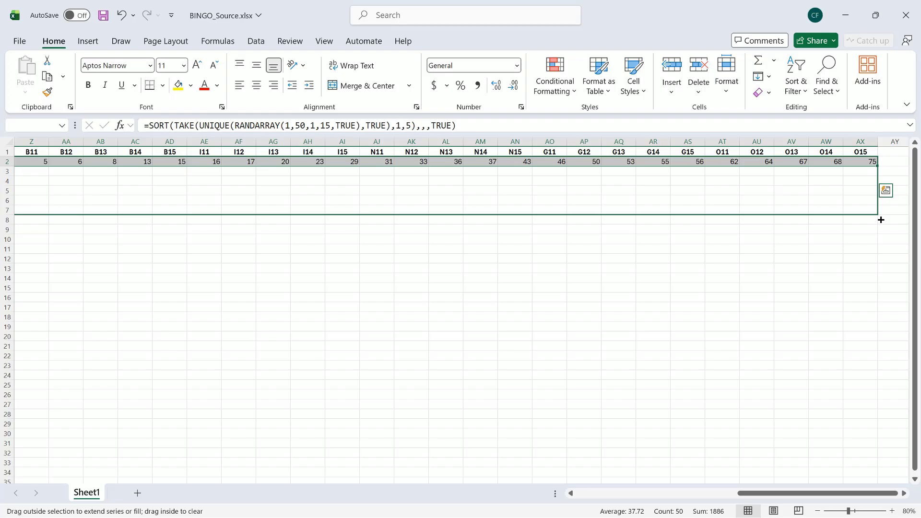
{"action": "left_click_drag", "start_coordinate": [881, 219], "coordinate": [883, 245]}
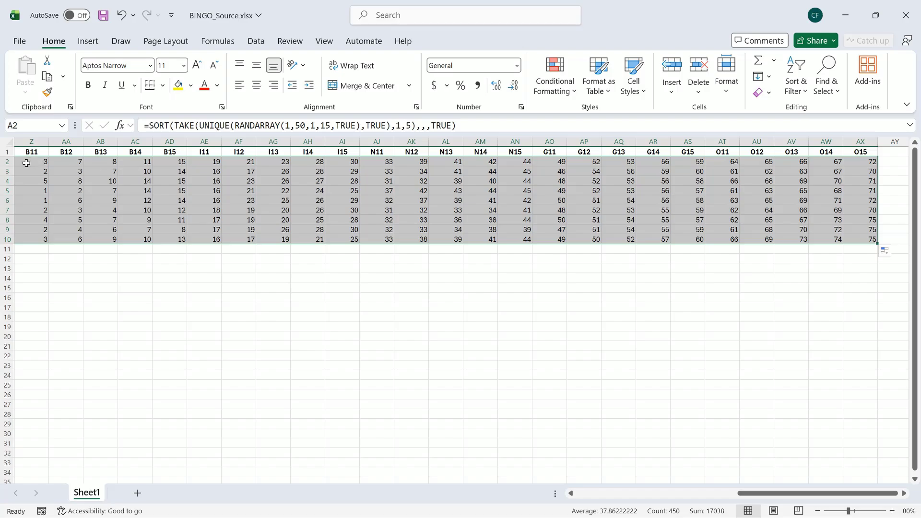
Step: Save the BINGO_Source.xlsx workbook and close it to return to the BINGO template in Word
{"action": "left_click", "coordinate": [28, 163]}
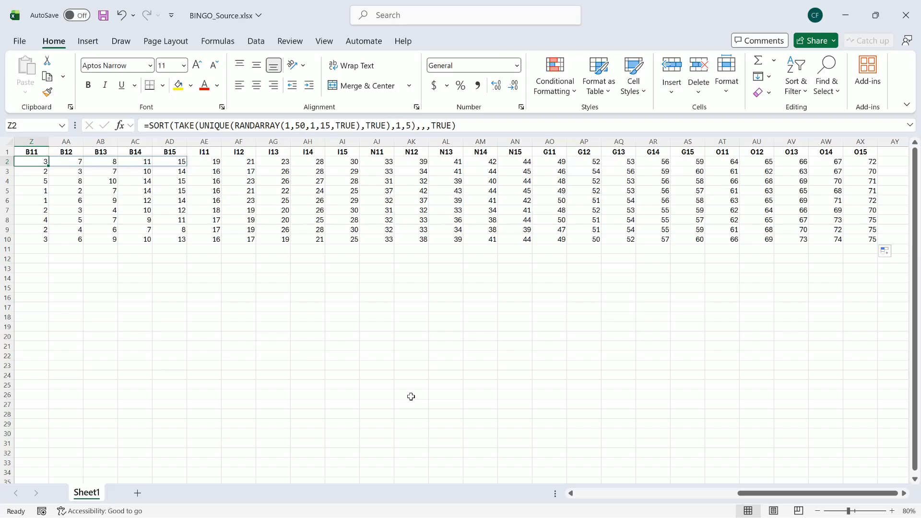
{"action": "key", "text": "ctrl+s"}
{"action": "left_click", "coordinate": [906, 14]}
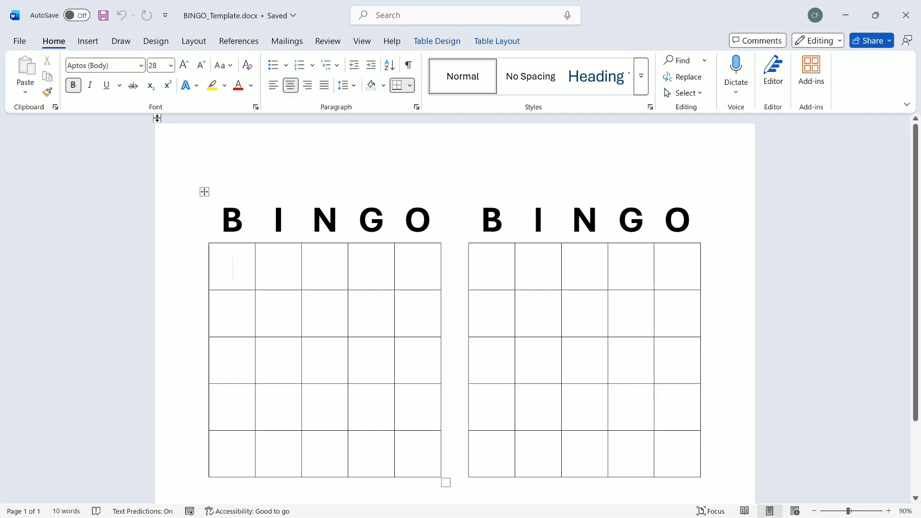
Step: Start a mail merge of the Letters type in the BINGO template
{"action": "left_click", "coordinate": [289, 40]}
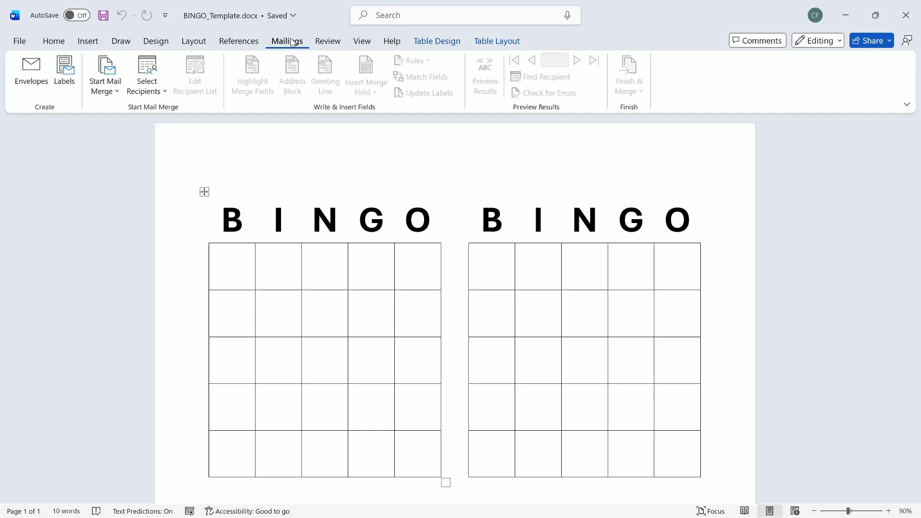
{"action": "left_click", "coordinate": [105, 85]}
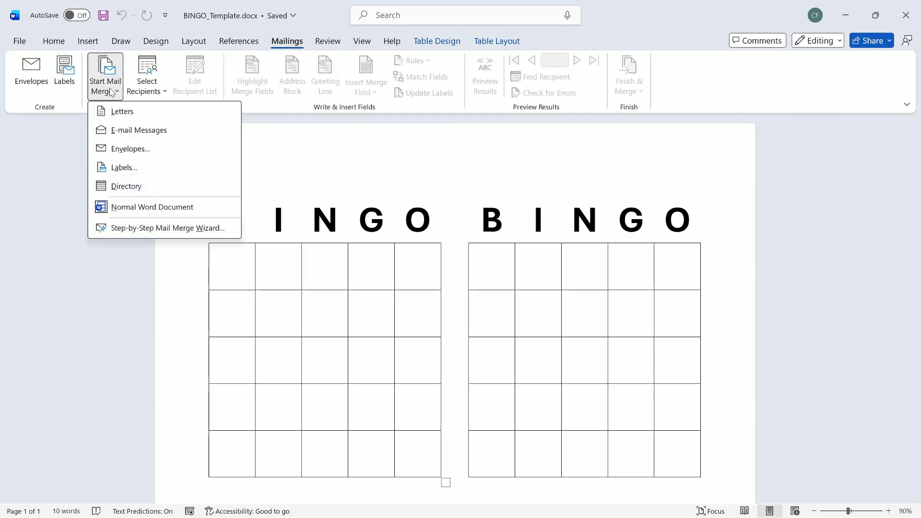
{"action": "left_click", "coordinate": [170, 113]}
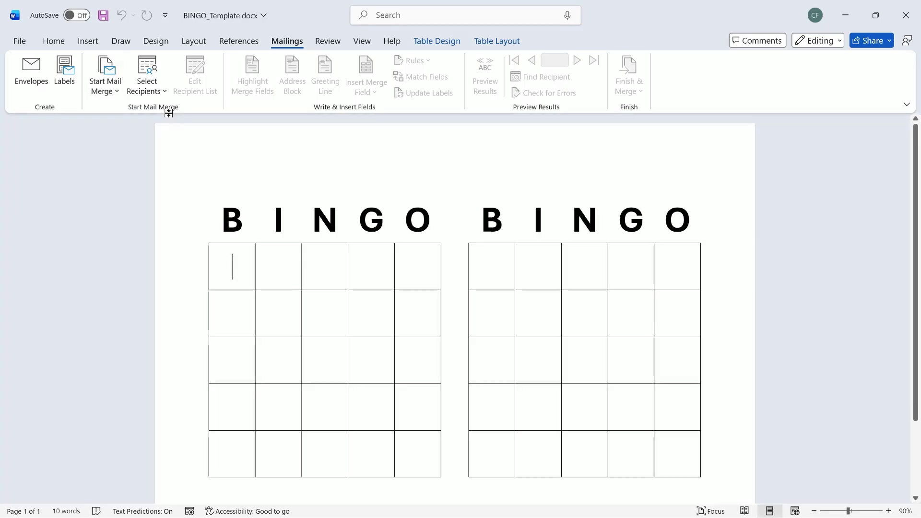
Step: Connect the merge to the existing list BINGO_Source.xlsx from the 20260202 Movies folder, using Sheet1$ with its first row as column headers
{"action": "left_click", "coordinate": [154, 96]}
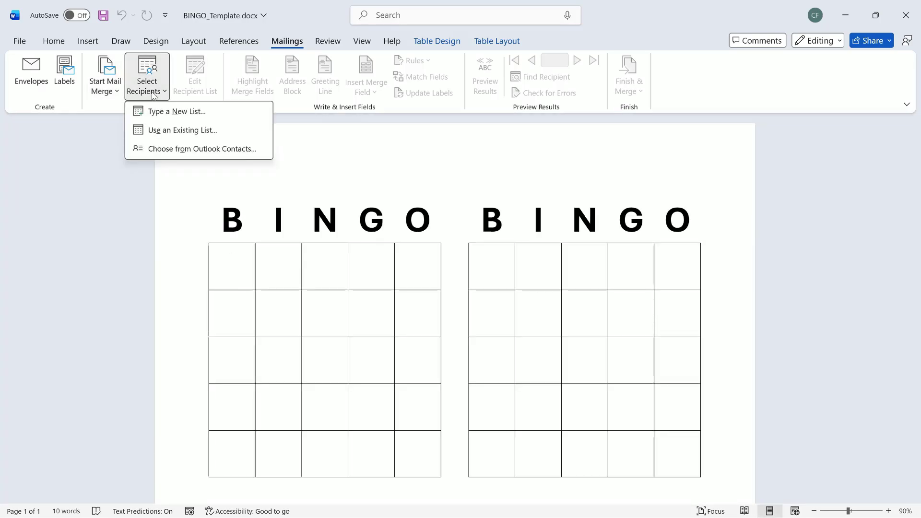
{"action": "left_click", "coordinate": [234, 134]}
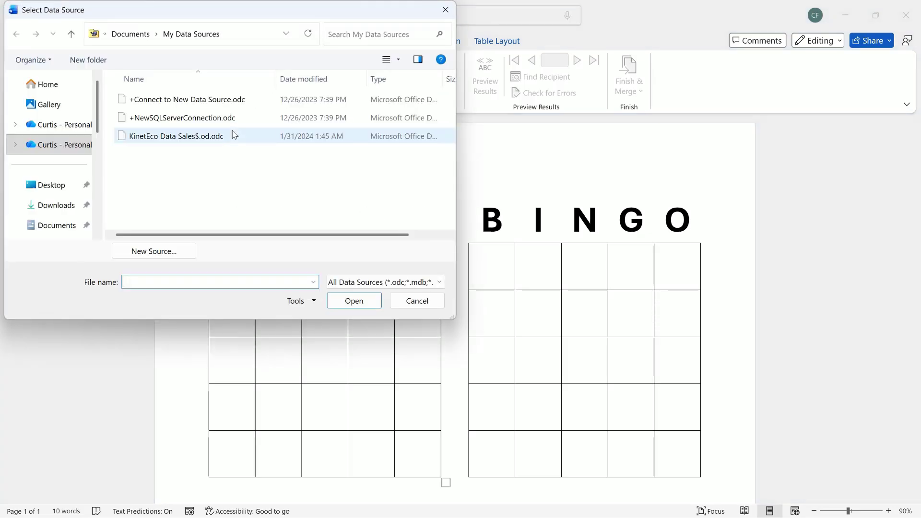
{"action": "scroll", "coordinate": [96, 119], "scroll_direction": "down", "scroll_amount": 3}
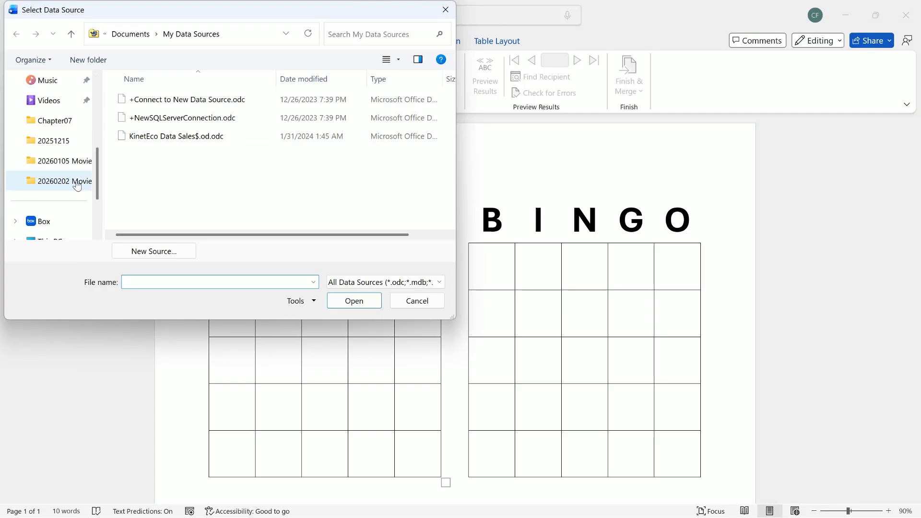
{"action": "left_click", "coordinate": [77, 186]}
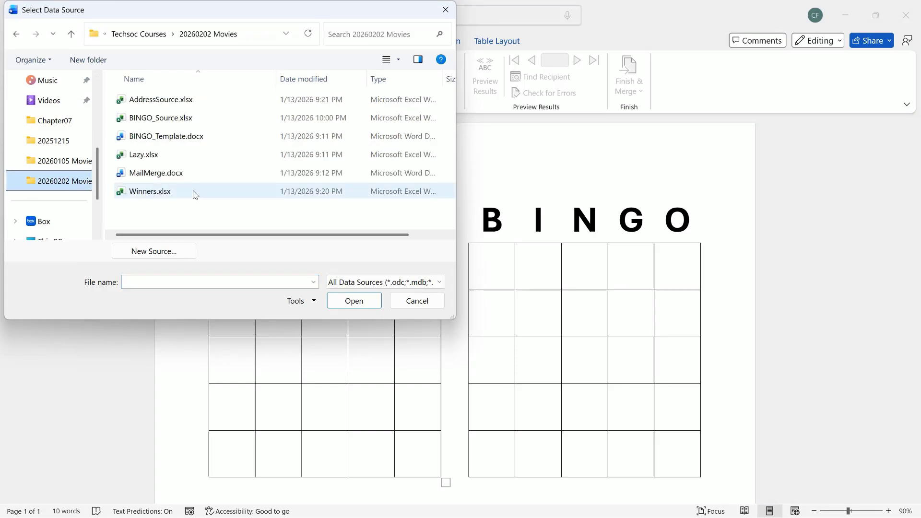
{"action": "double_click", "coordinate": [205, 119]}
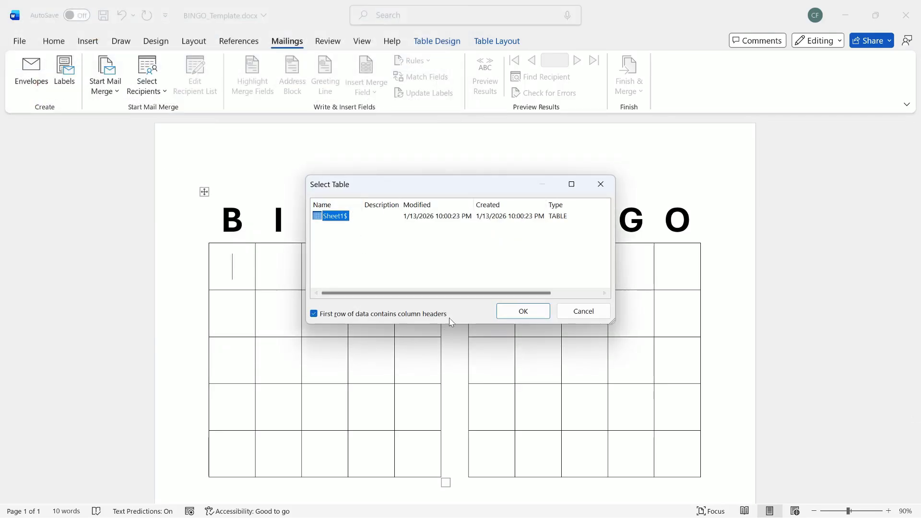
{"action": "left_click", "coordinate": [523, 311]}
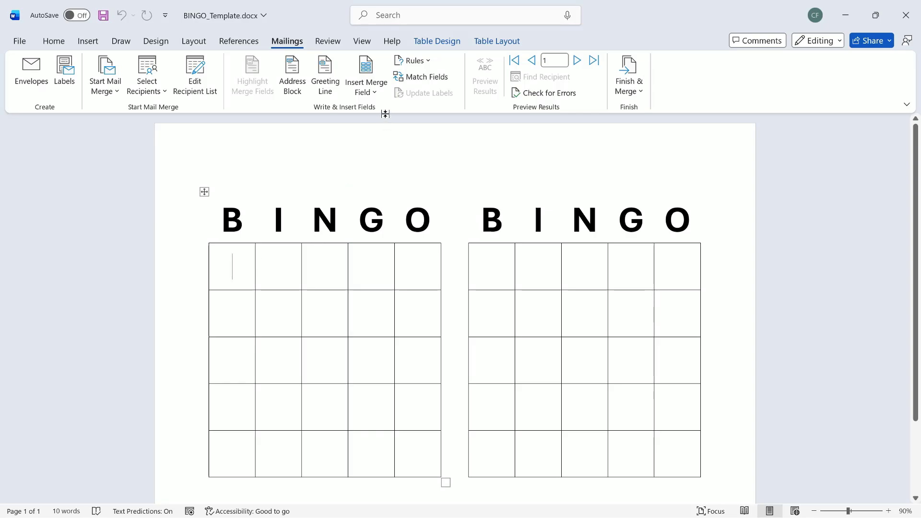
Step: Insert the merge fields B1, B2, B3, B4 and B5 down the five cells of the first card's B column
{"action": "left_click", "coordinate": [375, 92]}
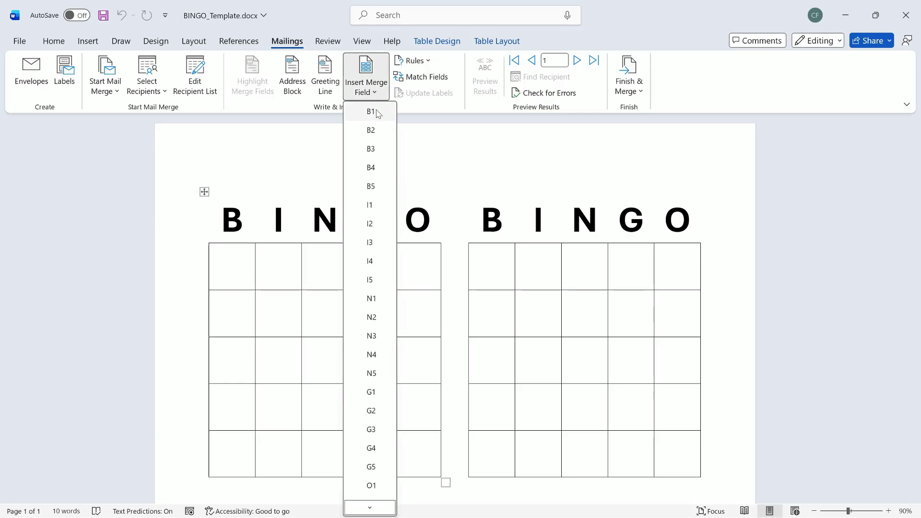
{"action": "left_click", "coordinate": [378, 112]}
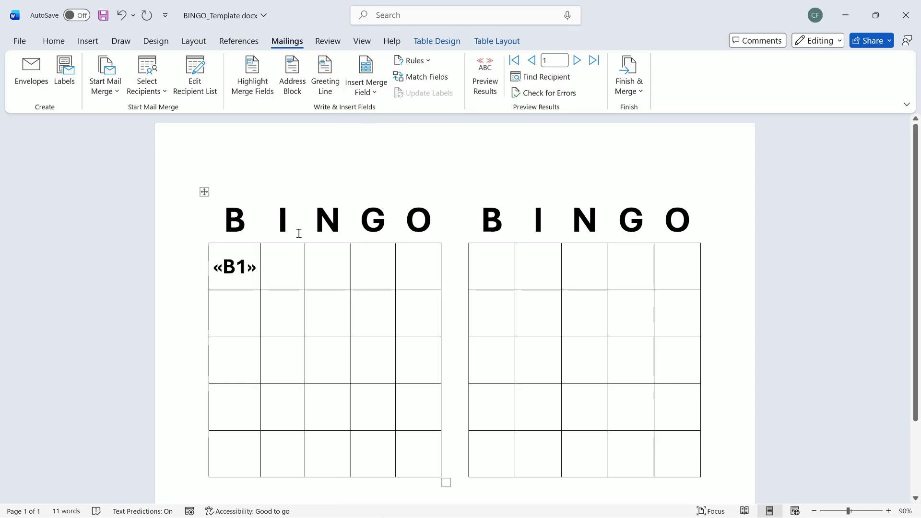
{"action": "left_click", "coordinate": [240, 313]}
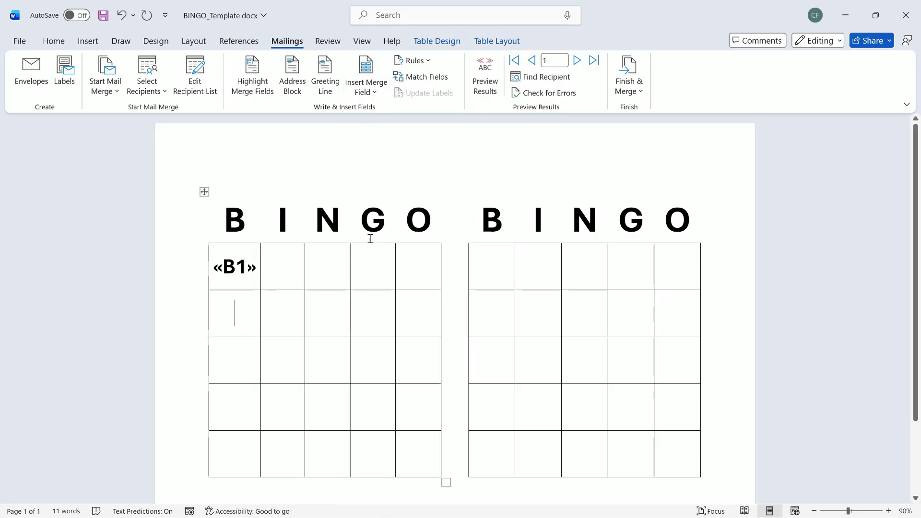
{"action": "left_click", "coordinate": [377, 93]}
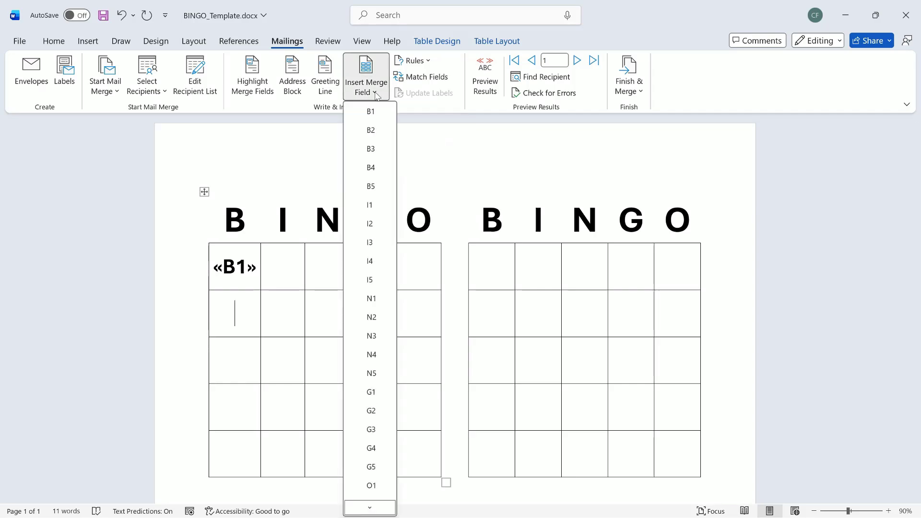
{"action": "left_click", "coordinate": [375, 128]}
{"action": "left_click", "coordinate": [218, 363]}
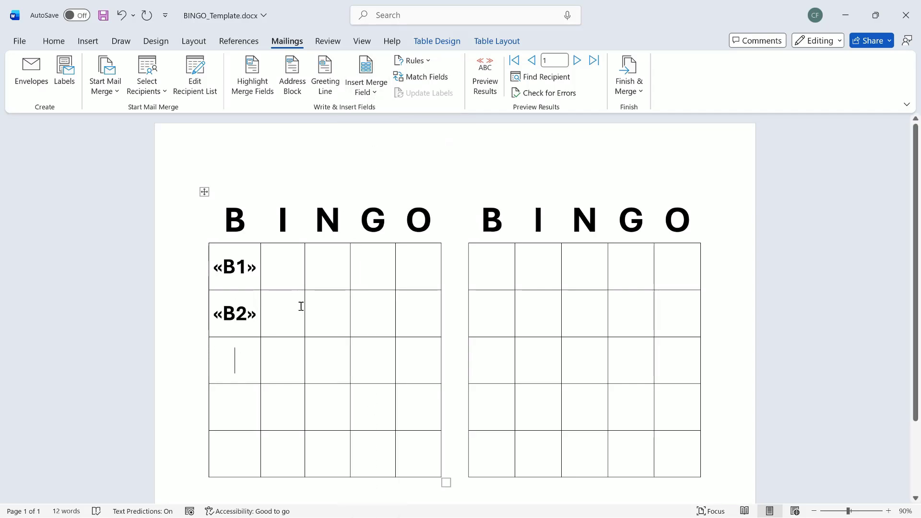
{"action": "left_click", "coordinate": [367, 88]}
{"action": "left_click", "coordinate": [370, 149]}
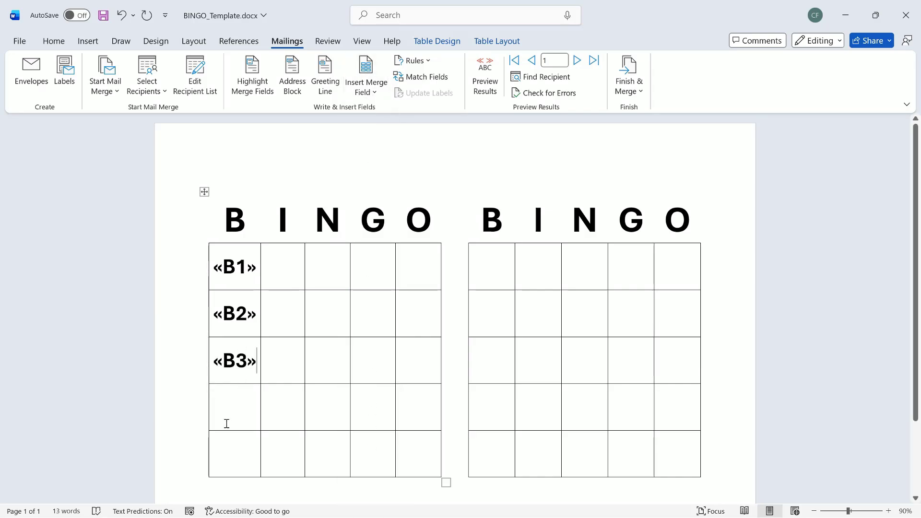
{"action": "left_click", "coordinate": [233, 411]}
{"action": "left_click", "coordinate": [367, 89]}
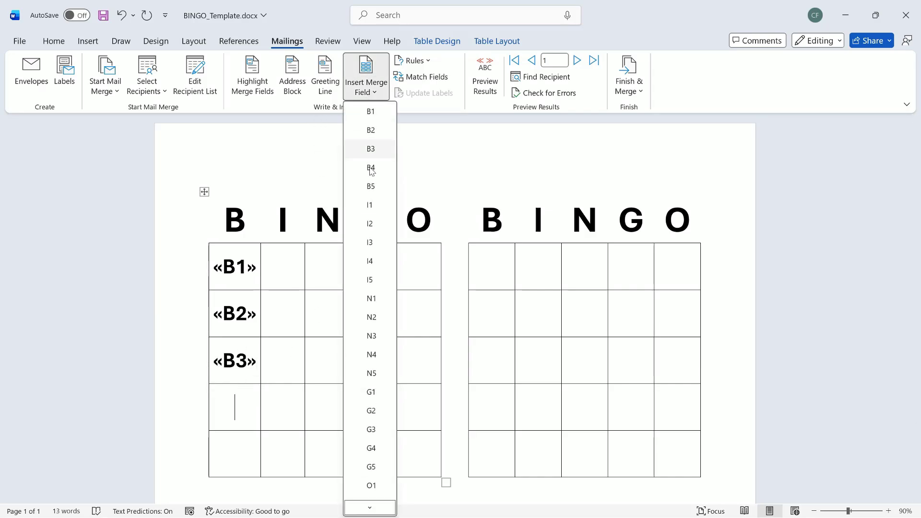
{"action": "left_click", "coordinate": [370, 169]}
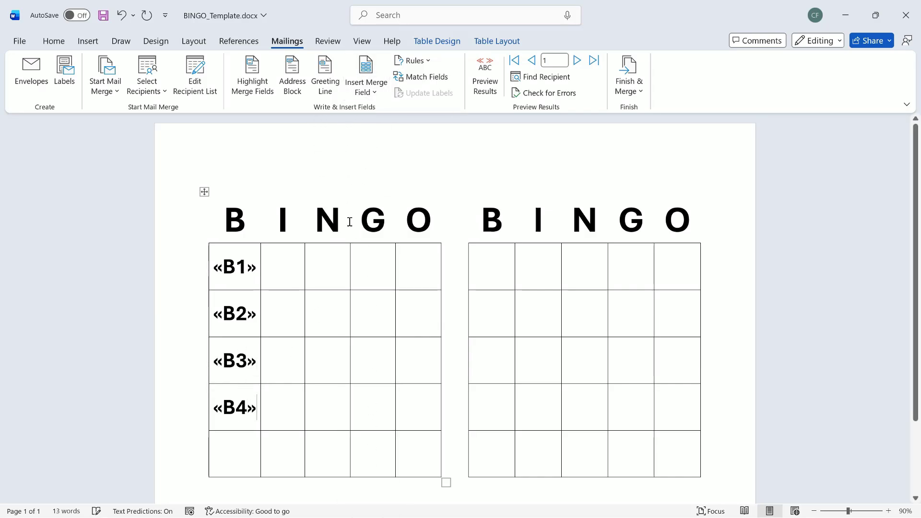
{"action": "left_click", "coordinate": [238, 455]}
{"action": "left_click", "coordinate": [367, 88]}
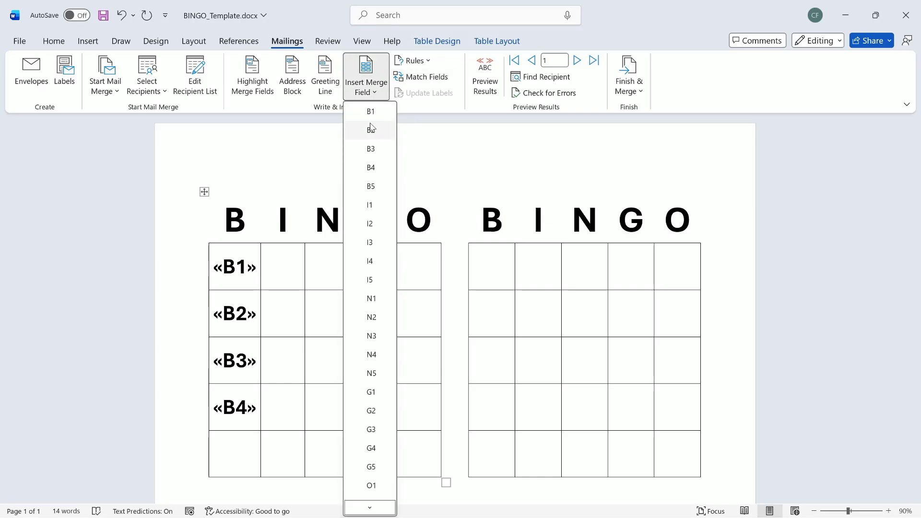
{"action": "left_click", "coordinate": [377, 191]}
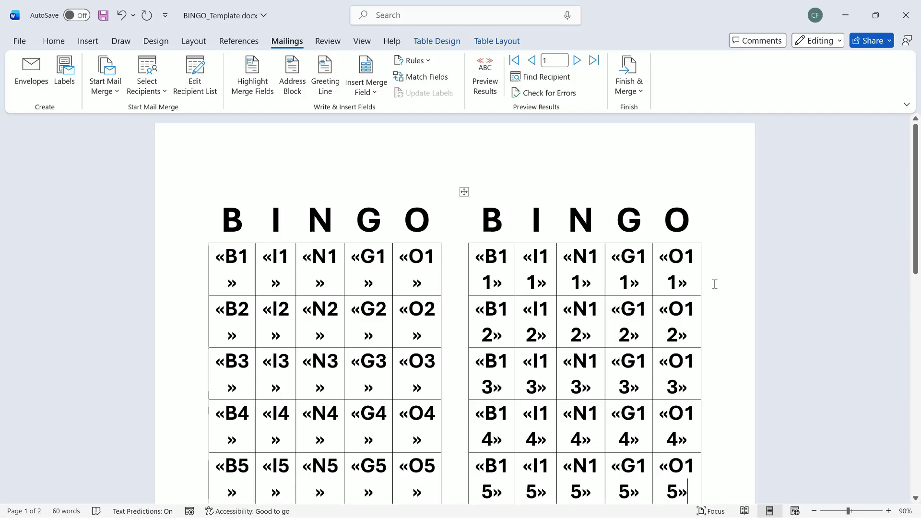
Step: Preview the merge results and step through the records up to record 8, examining the numbers on both cards
{"action": "left_click", "coordinate": [494, 83]}
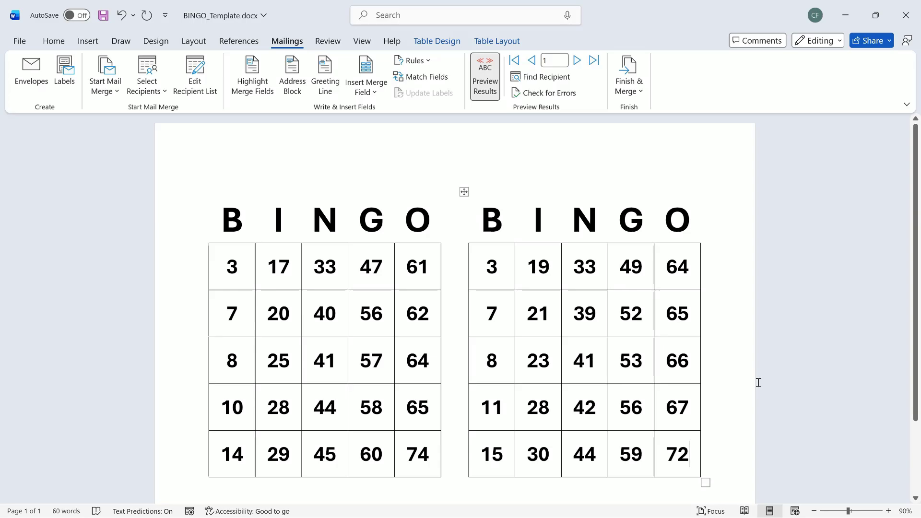
{"action": "scroll", "coordinate": [758, 382], "scroll_direction": "down", "scroll_amount": 3}
{"action": "scroll", "coordinate": [758, 383], "scroll_direction": "up", "scroll_amount": 3}
{"action": "left_click", "coordinate": [578, 61]}
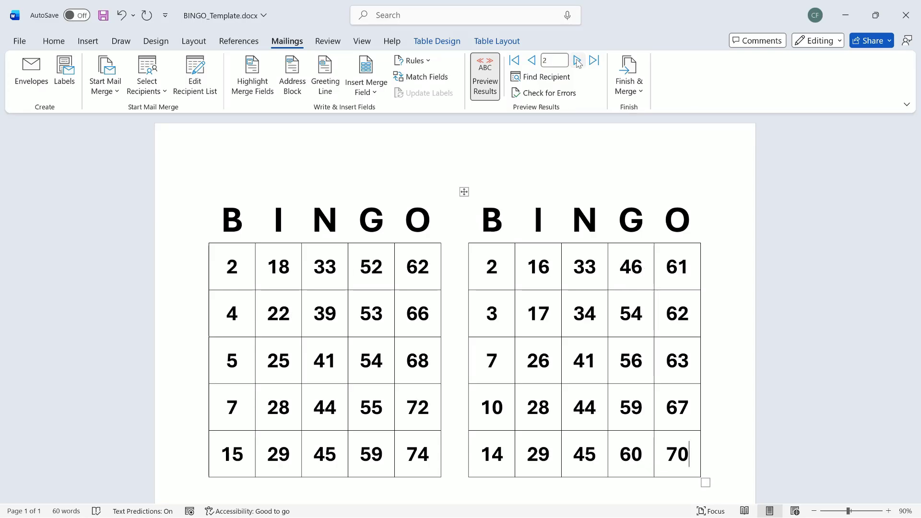
{"action": "left_click", "coordinate": [577, 61]}
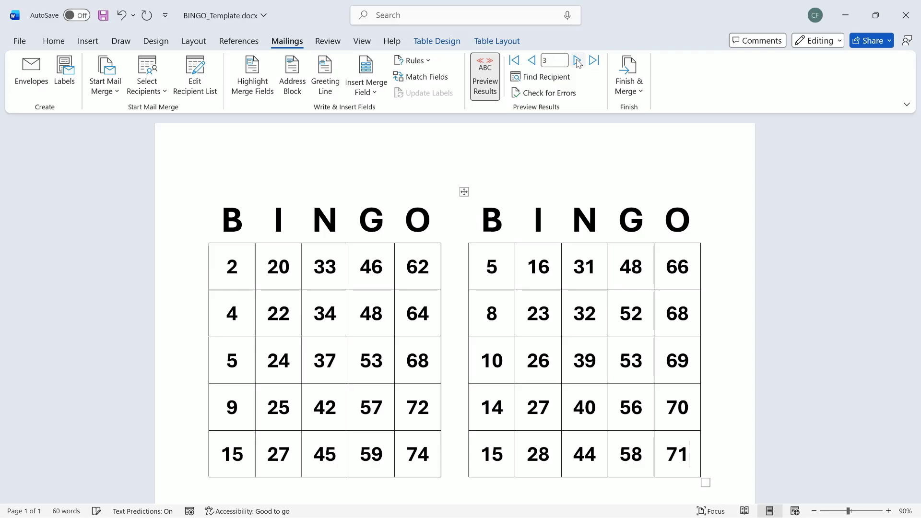
{"action": "left_click", "coordinate": [577, 61]}
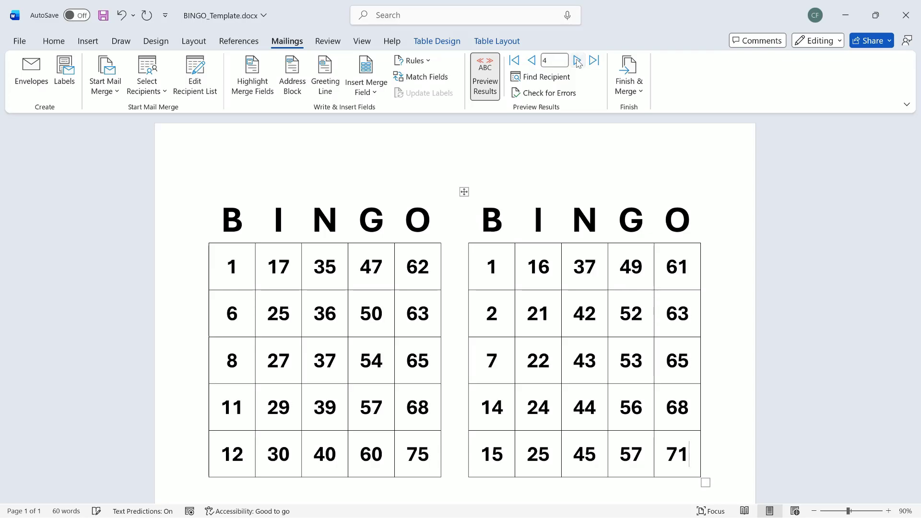
{"action": "left_click", "coordinate": [578, 61]}
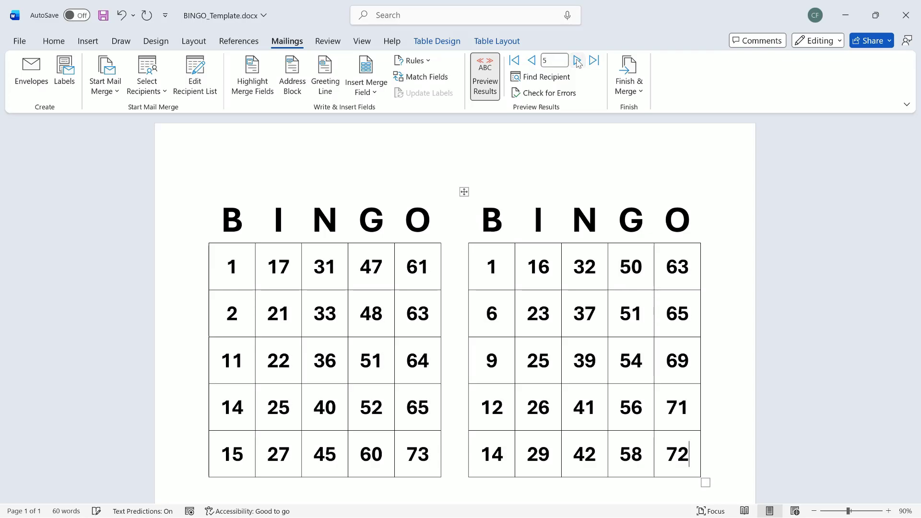
{"action": "left_click", "coordinate": [577, 61]}
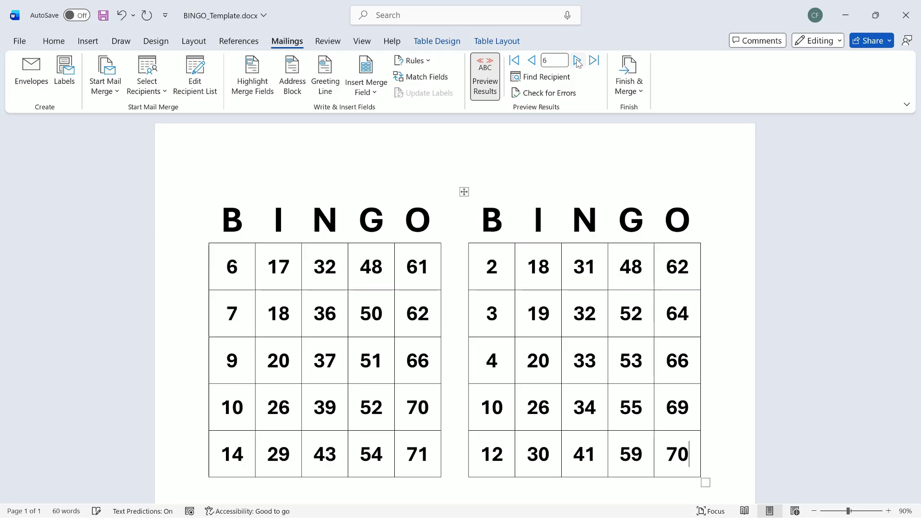
{"action": "left_click", "coordinate": [577, 60]}
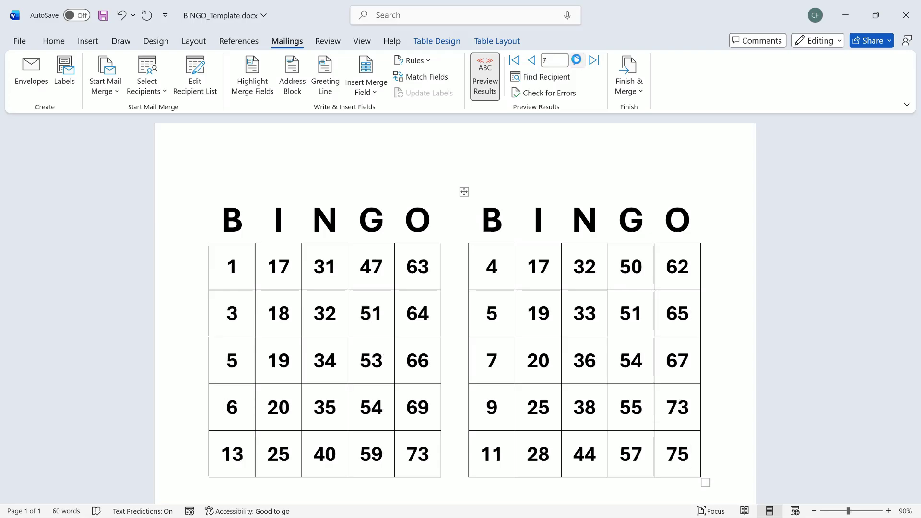
{"action": "left_click", "coordinate": [577, 60]}
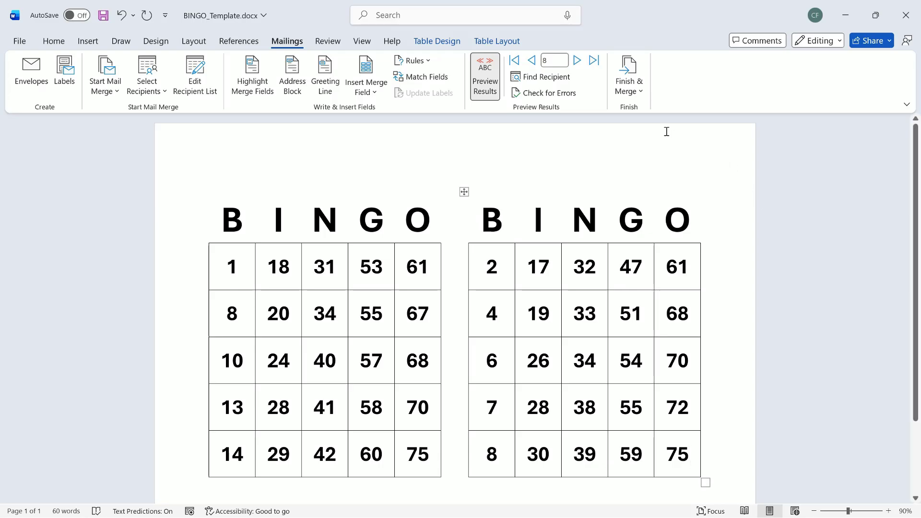
Step: Finish the merge into a new document of individual bingo cards, including all records
{"action": "left_click", "coordinate": [639, 87]}
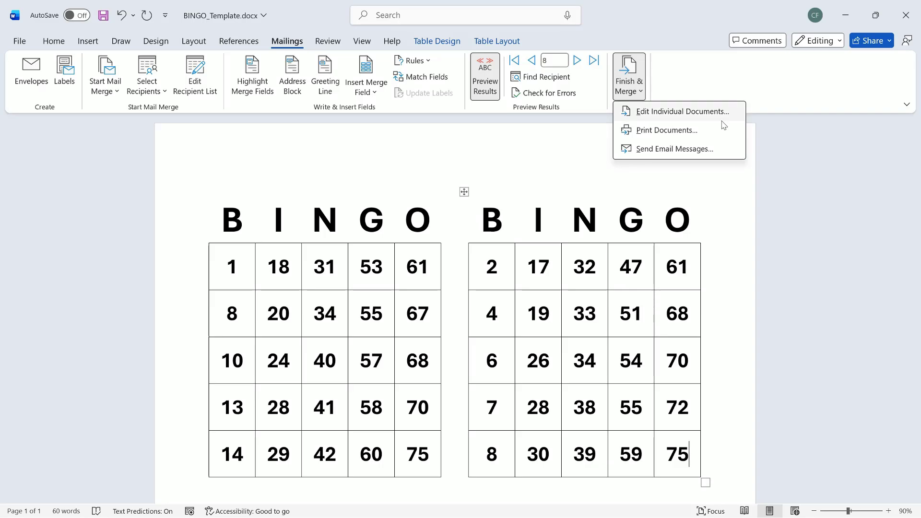
{"action": "left_click", "coordinate": [722, 113]}
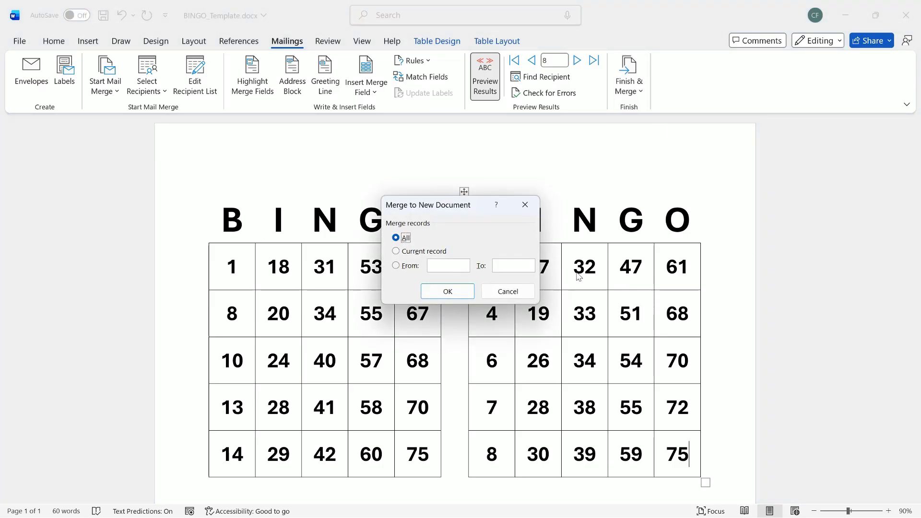
{"action": "left_click", "coordinate": [447, 291]}
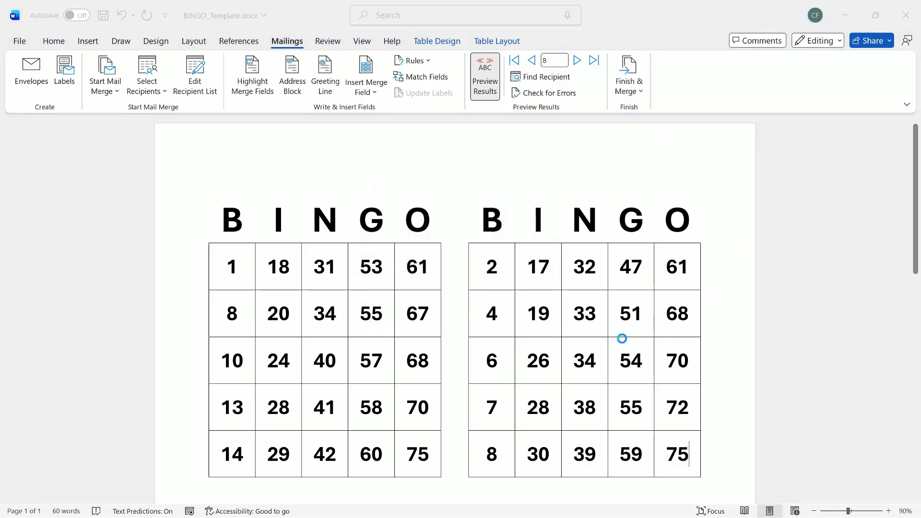